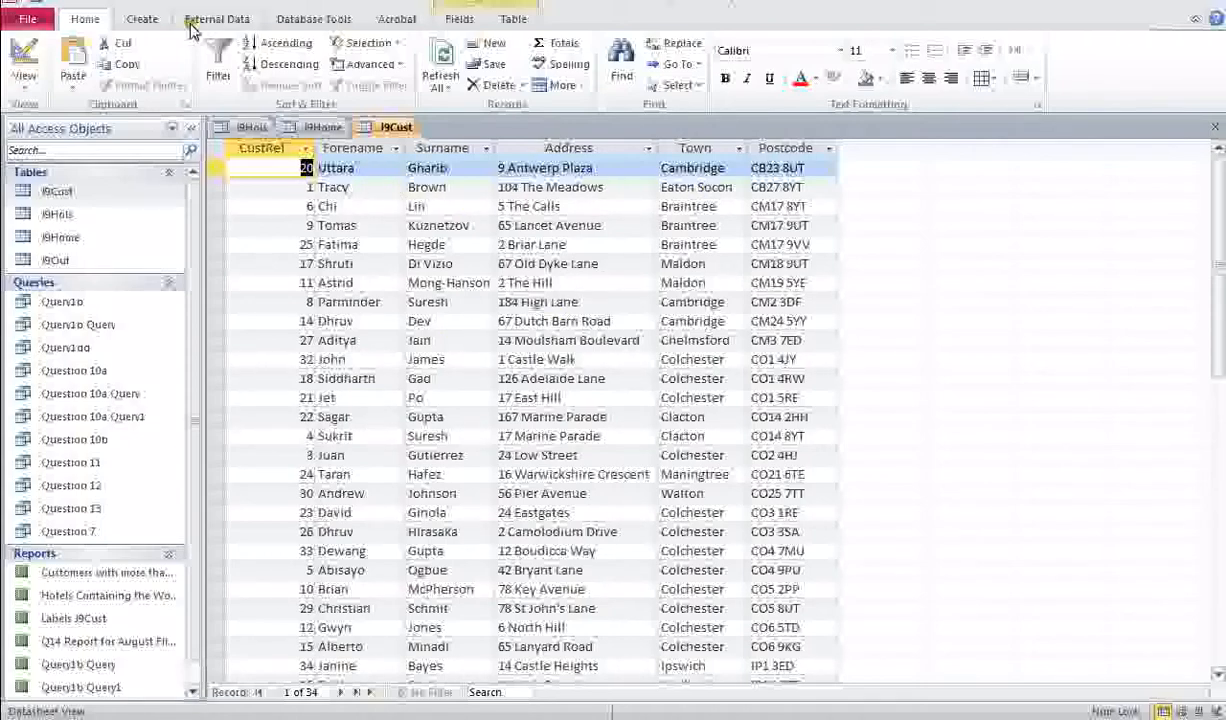
Step: Start the Label Wizard for the J9Cust table
left_click(153, 20)
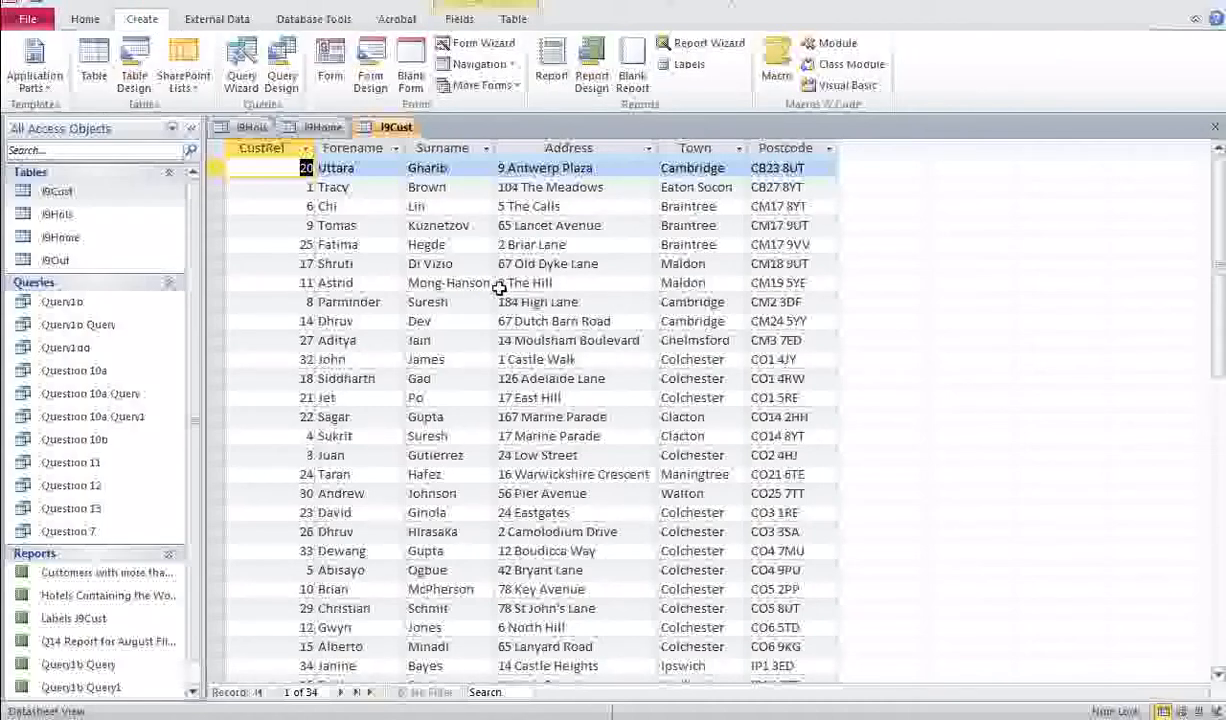
left_click(685, 65)
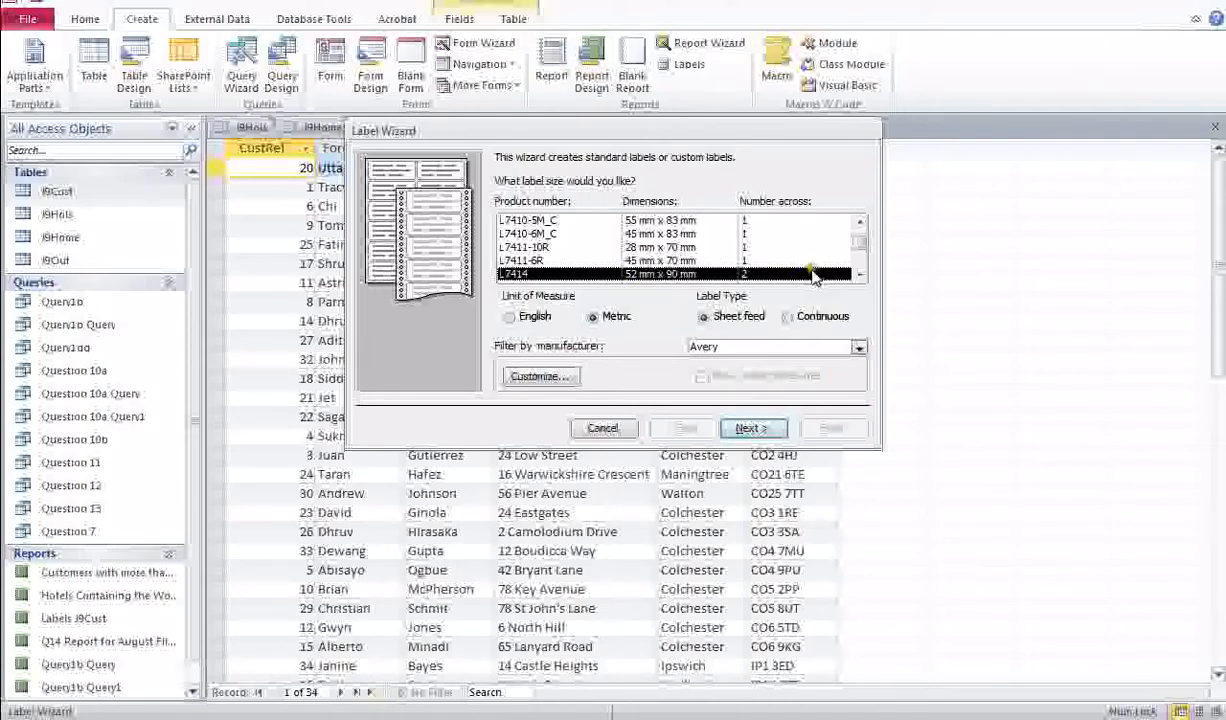
Step: Browse the list of Avery label sizes, comparing their dimensions and number across
left_click(858, 275)
left_click(858, 275)
left_click(858, 276)
left_click(858, 276)
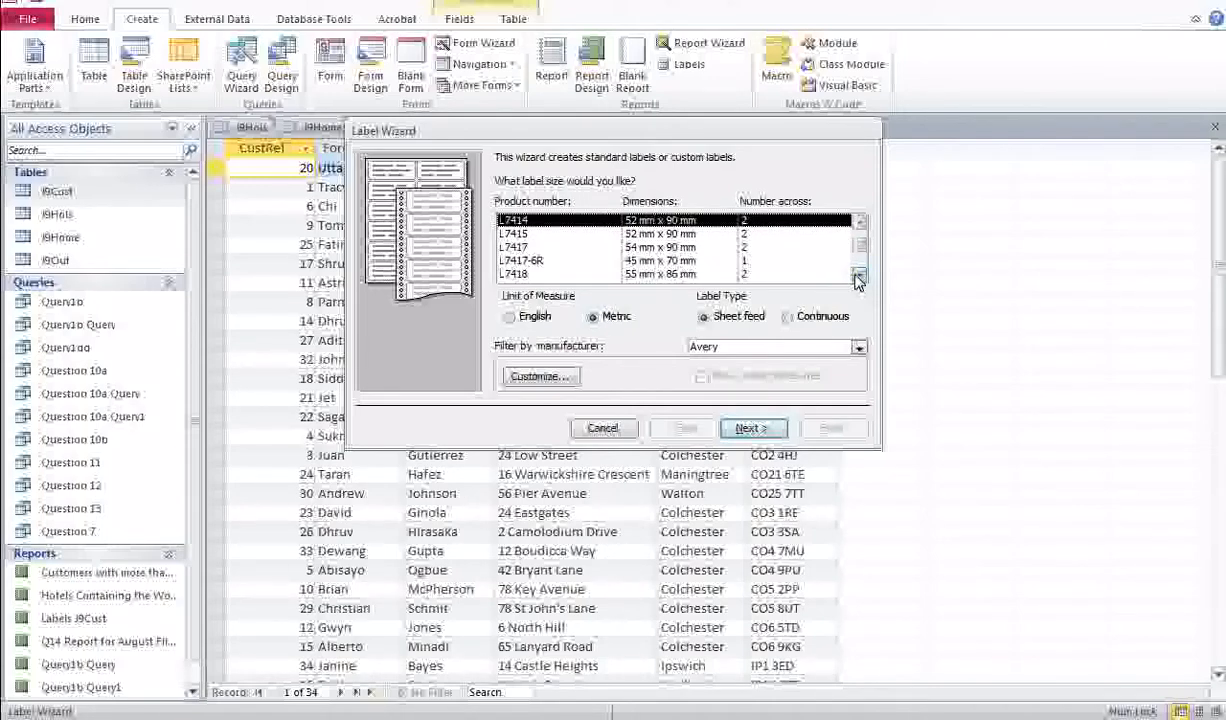
left_click(858, 275)
left_click(859, 274)
left_click(859, 274)
left_click(859, 274)
left_click(859, 274)
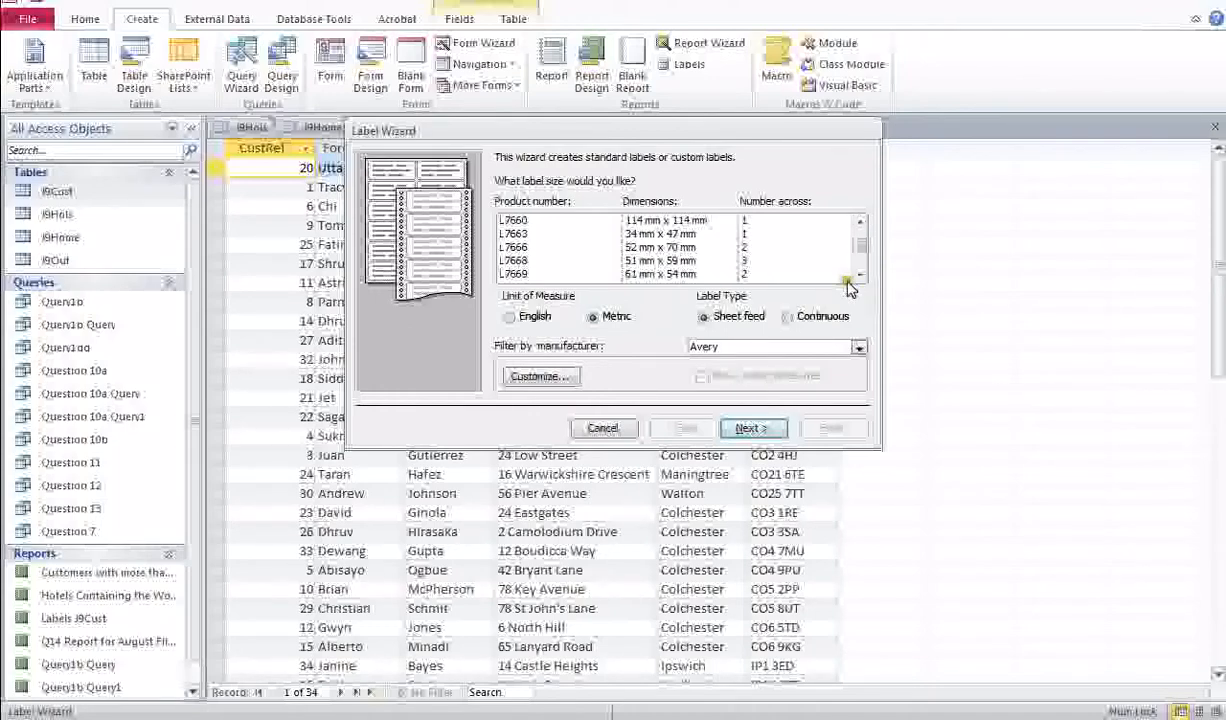
left_click_drag(860, 245, 861, 230)
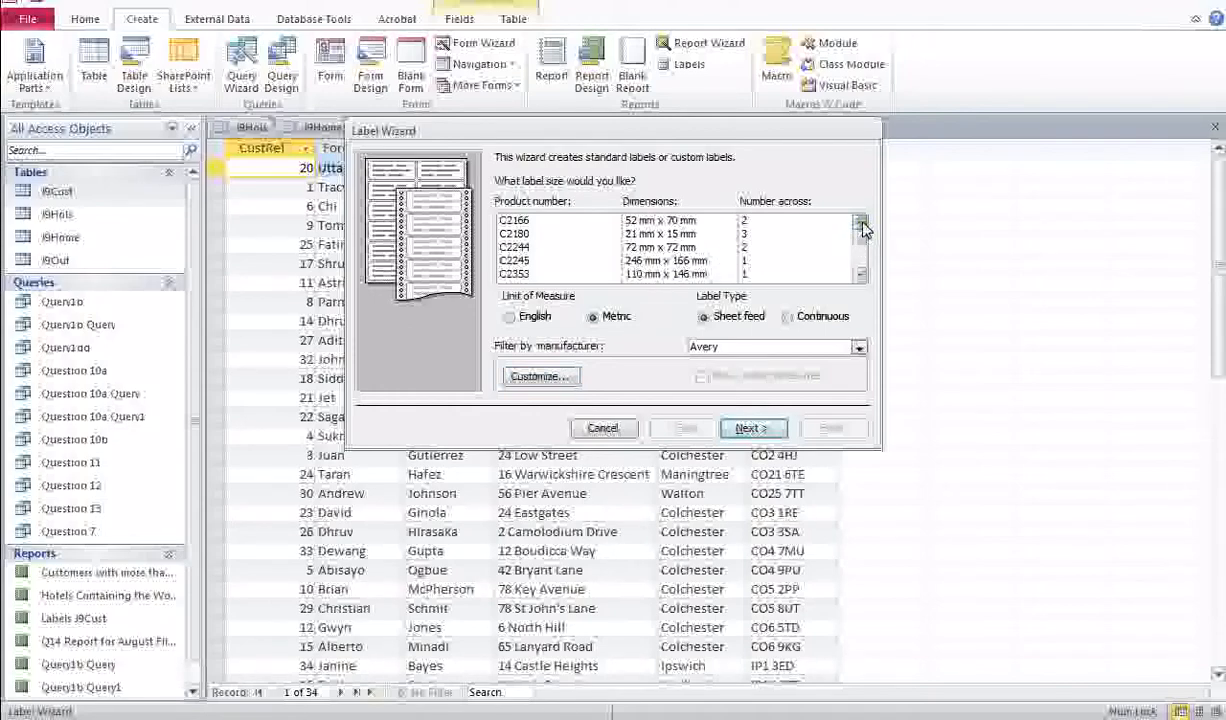
Step: Accept the Avery L7414 label size and keep the label text at Arial, size 8, Light weight, in black
left_click(753, 430)
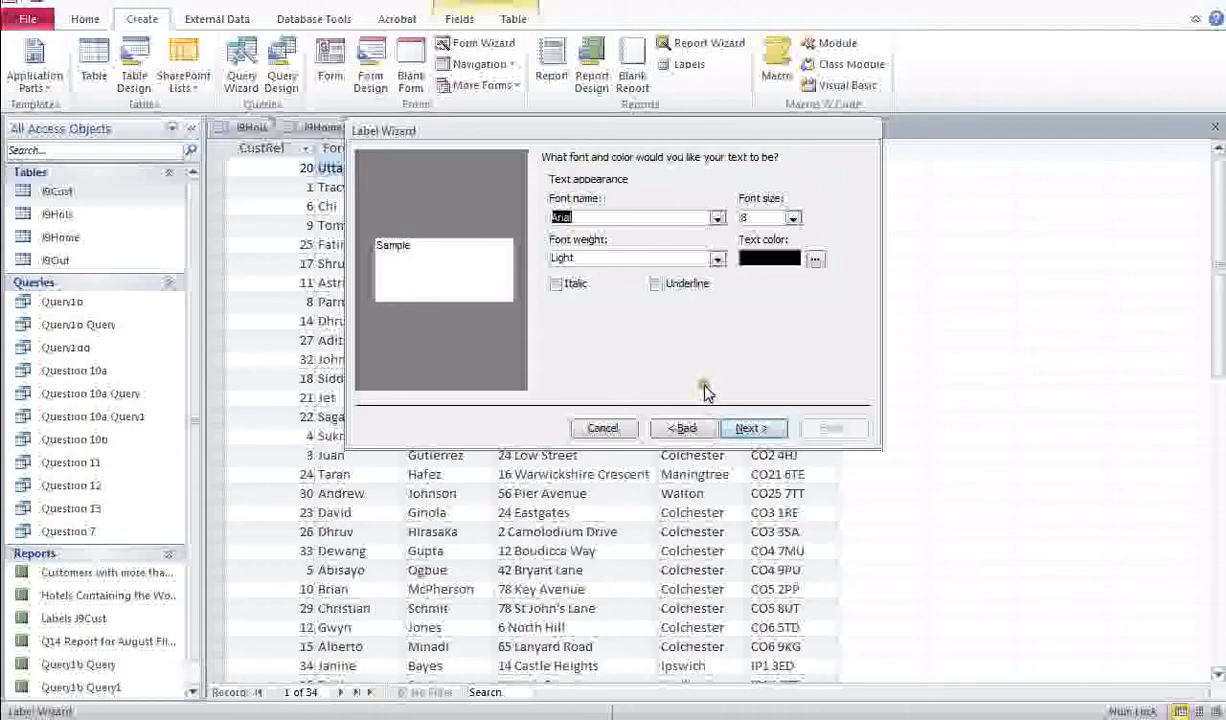
left_click(650, 430)
left_click(747, 428)
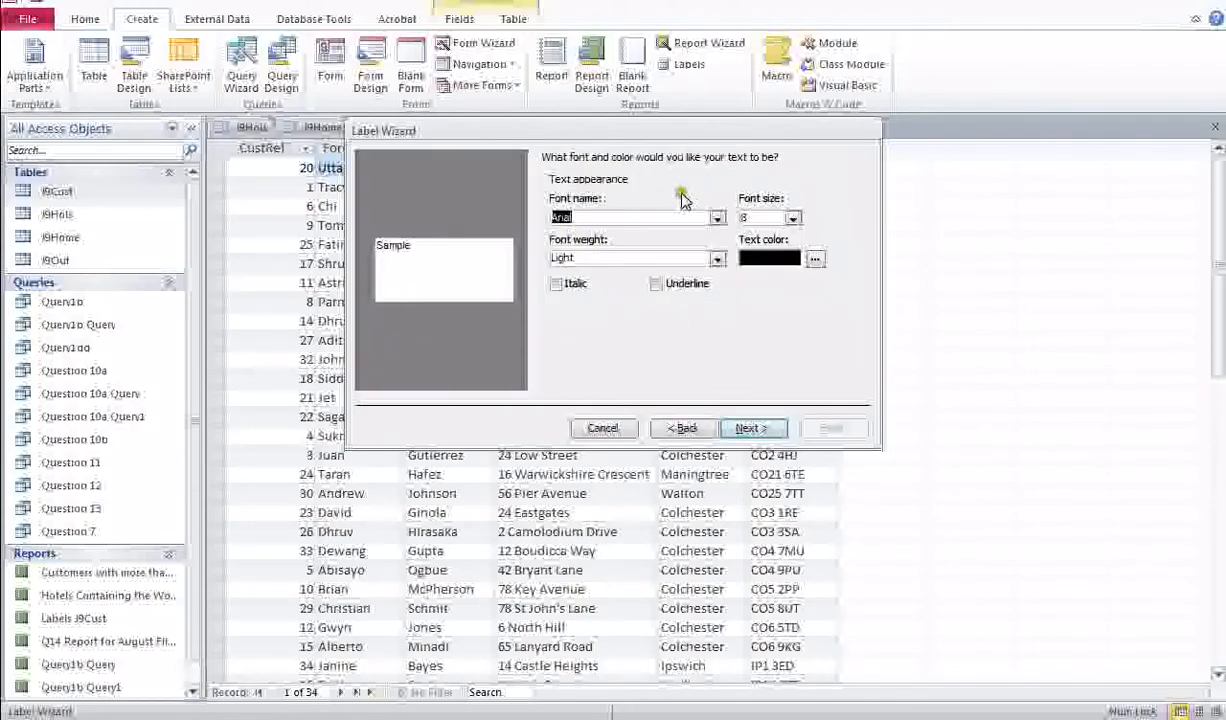
left_click(746, 429)
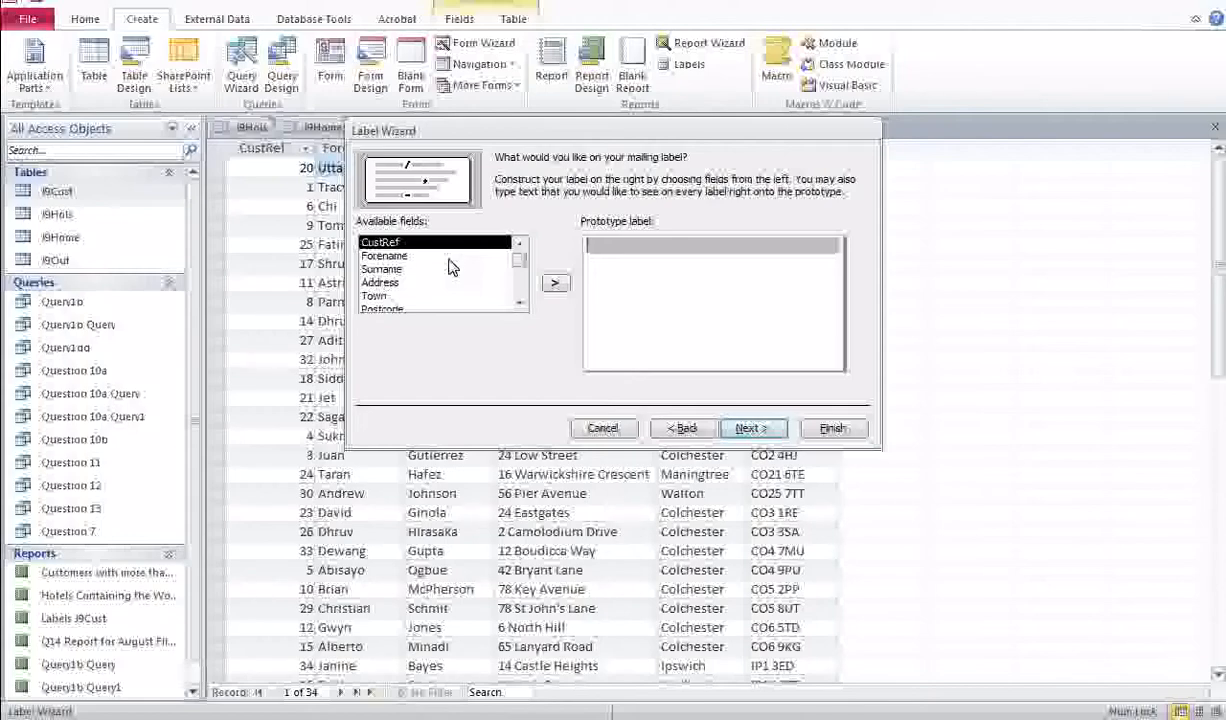
Step: Build the prototype label with Forename, Surname, Address, Town and Postcode, each on its own line, and accept the layout
left_click(439, 257)
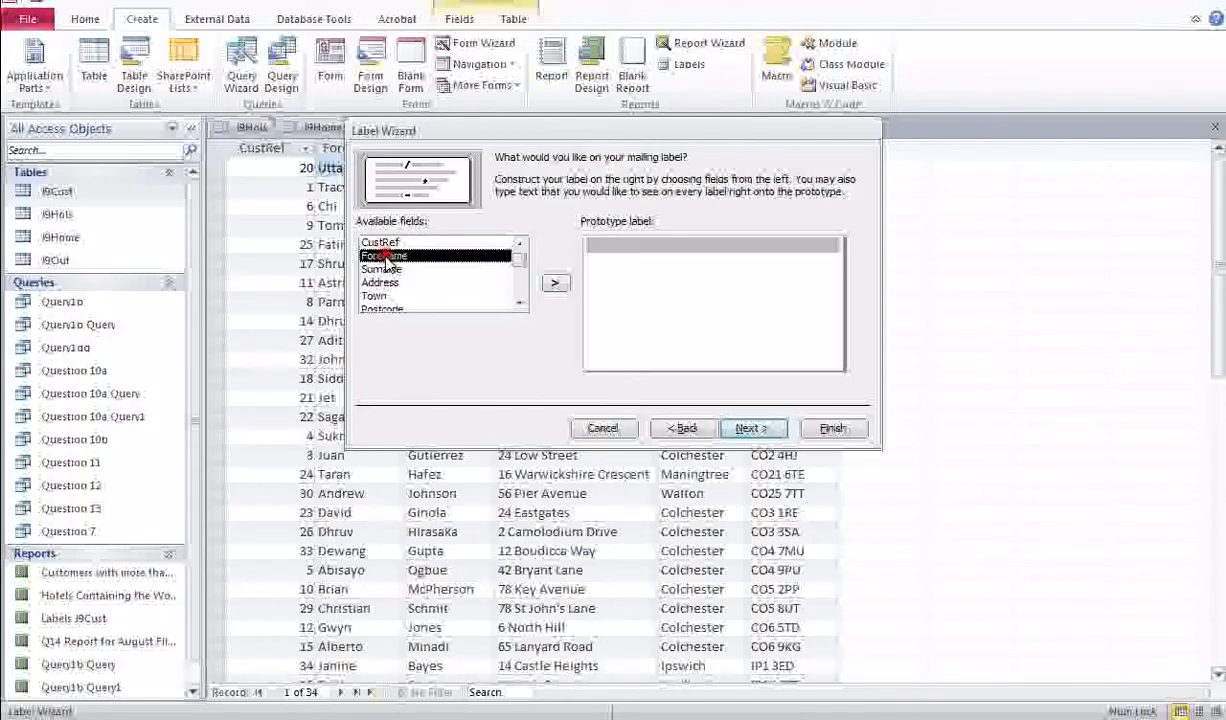
left_click(556, 284)
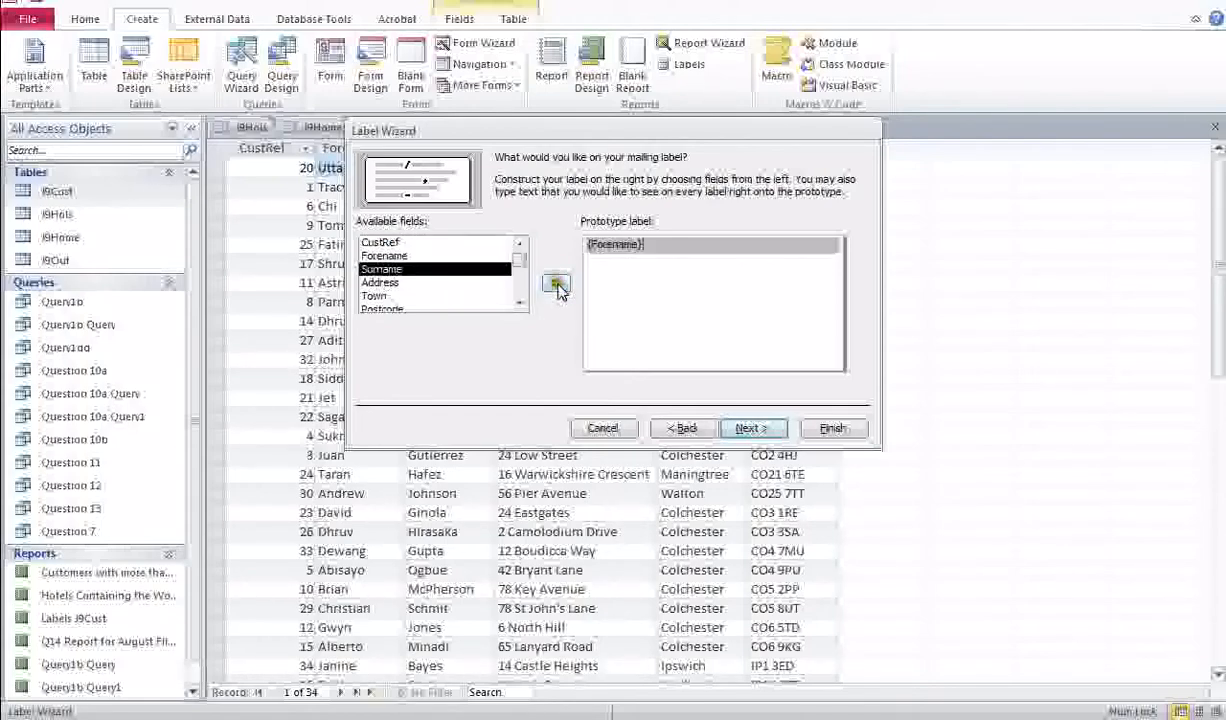
left_click(615, 263)
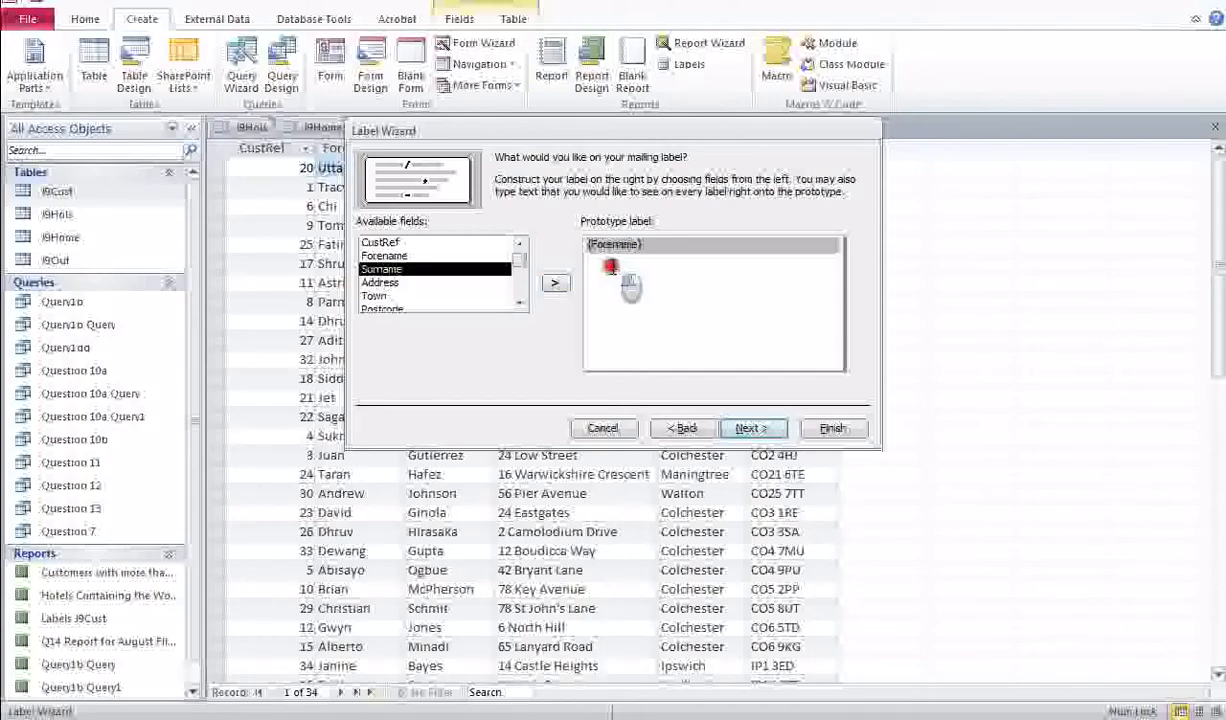
left_click(556, 284)
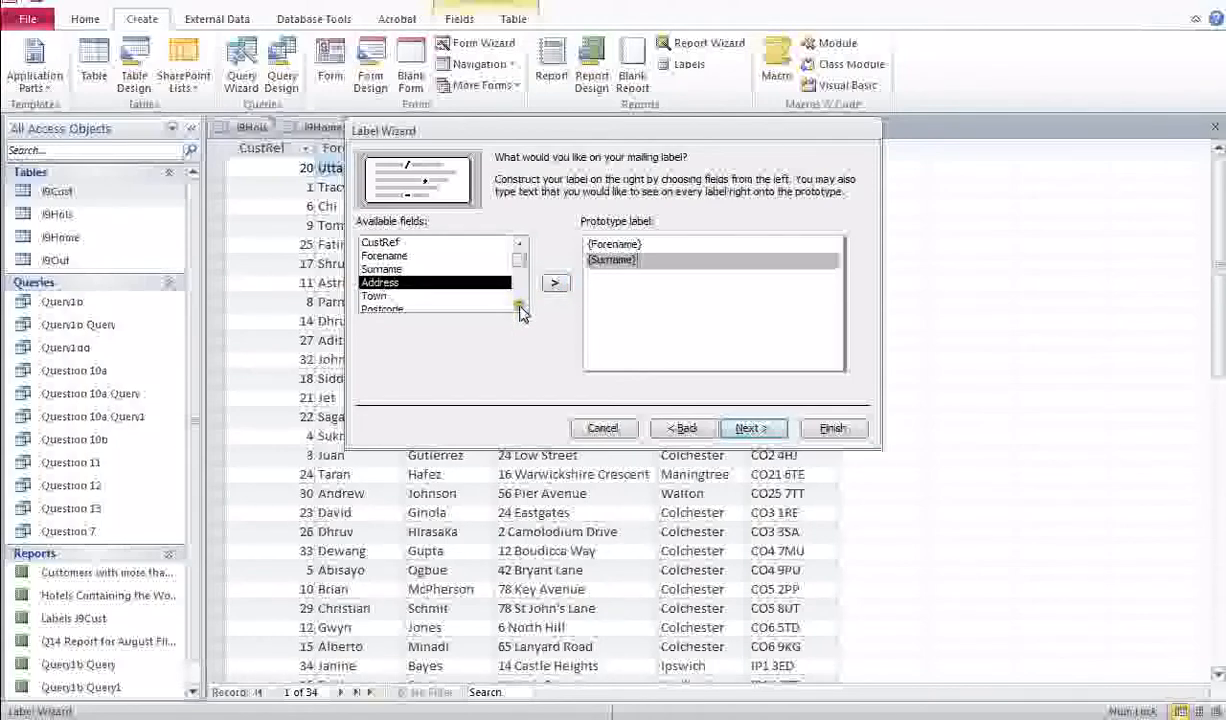
left_click(605, 280)
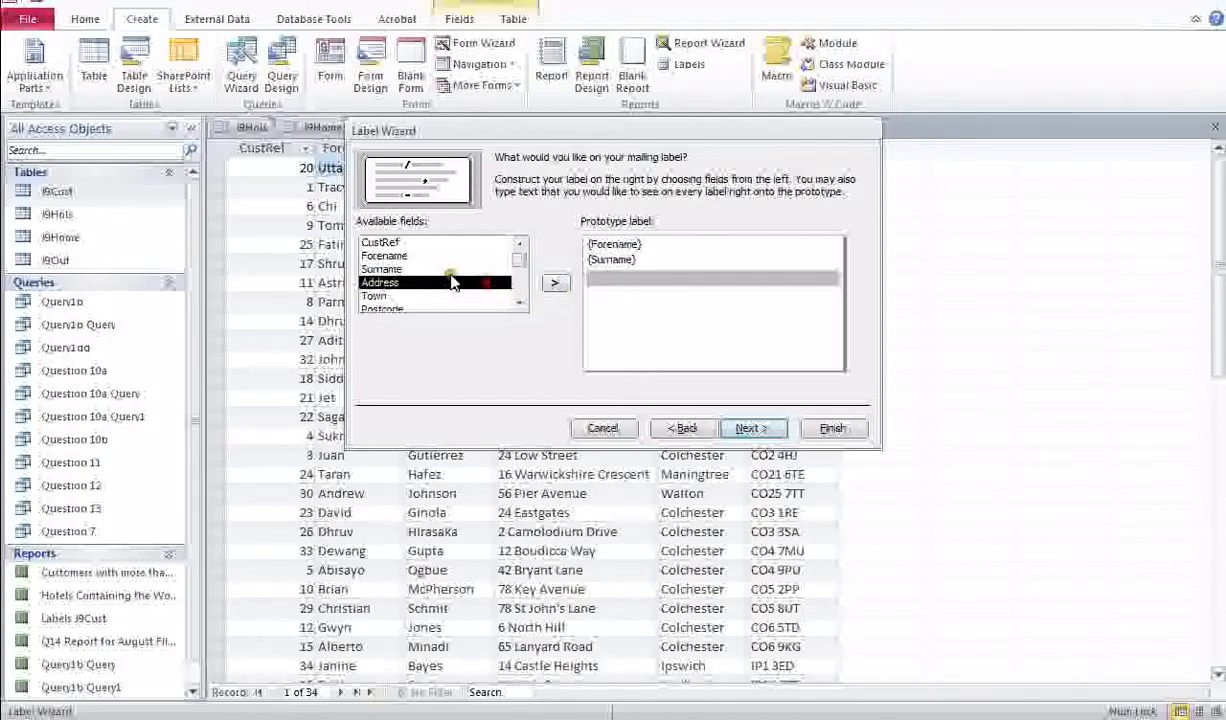
left_click(558, 284)
key("Return")
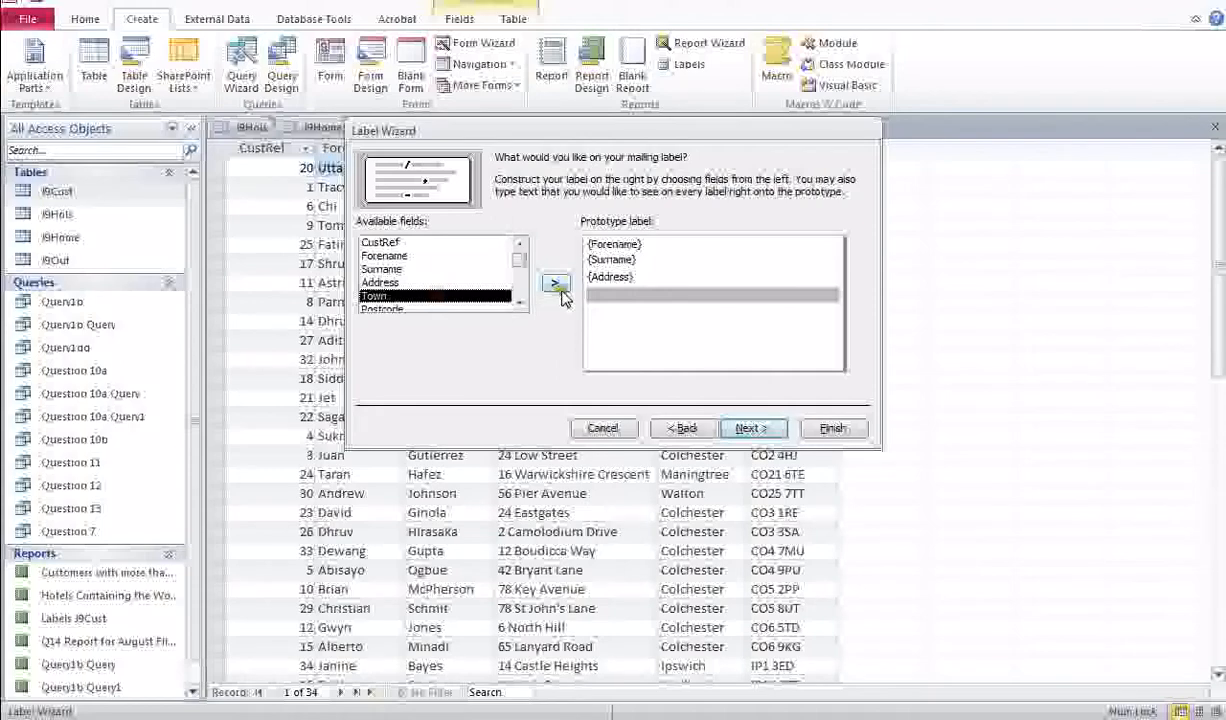
left_click(556, 285)
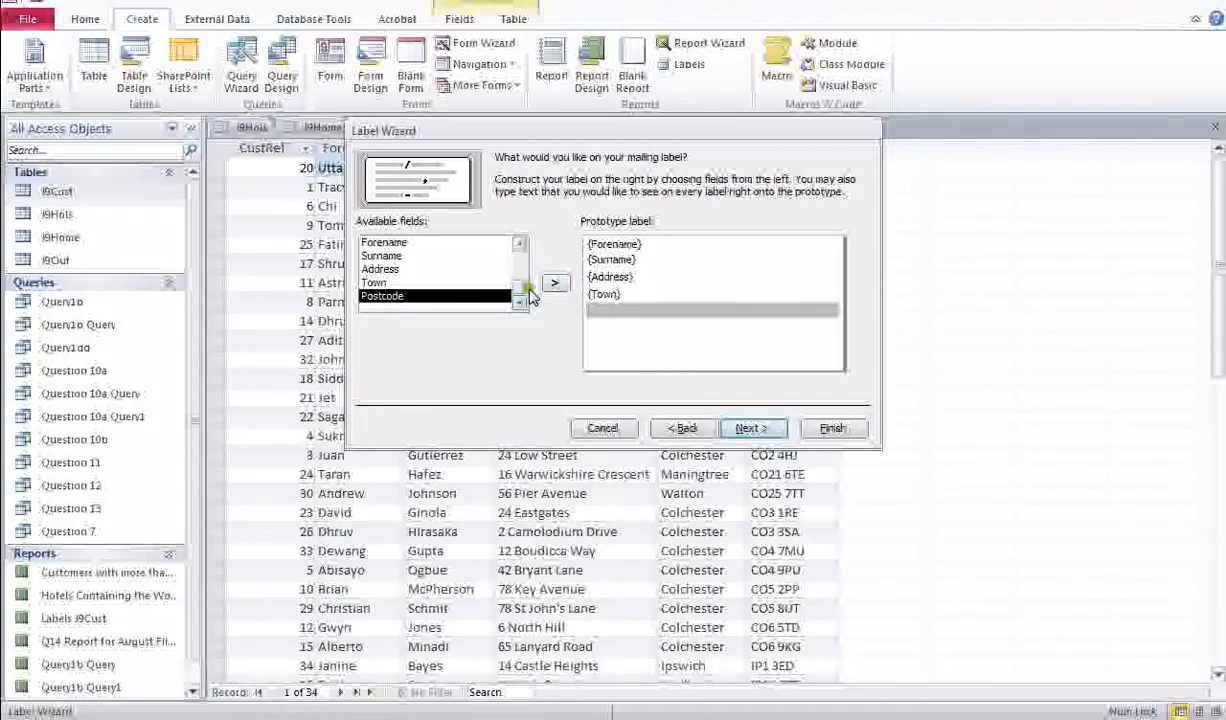
left_click(554, 284)
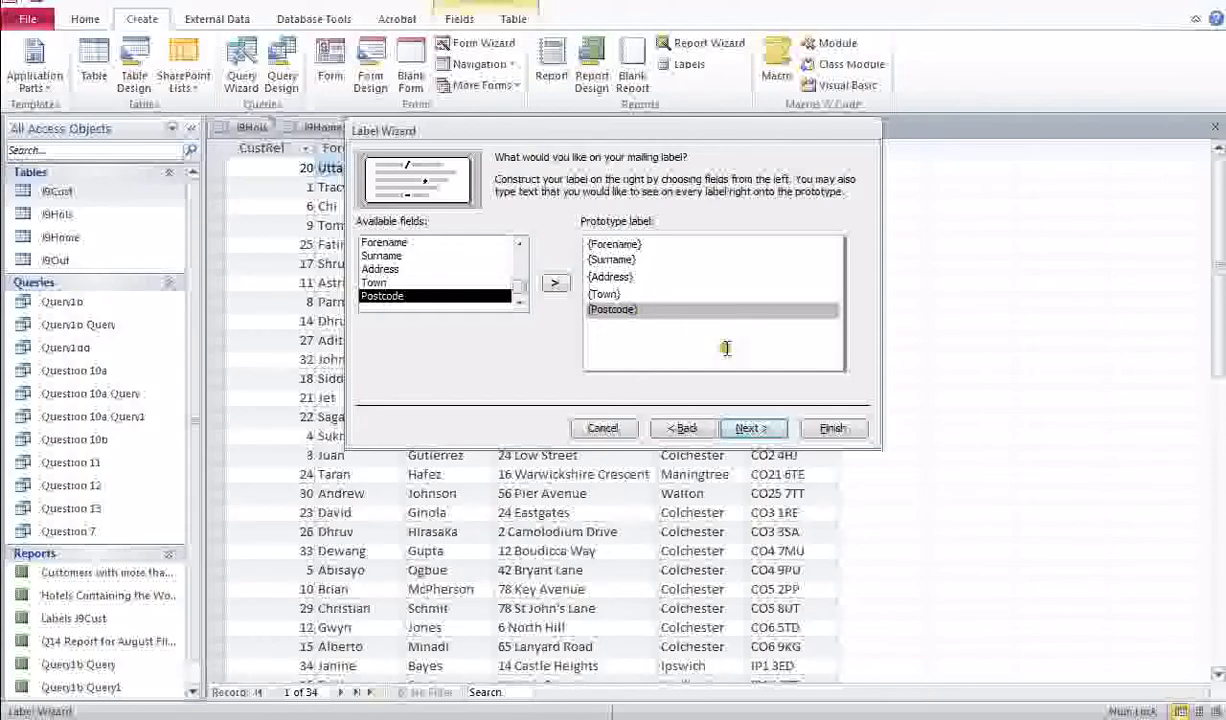
left_click(749, 430)
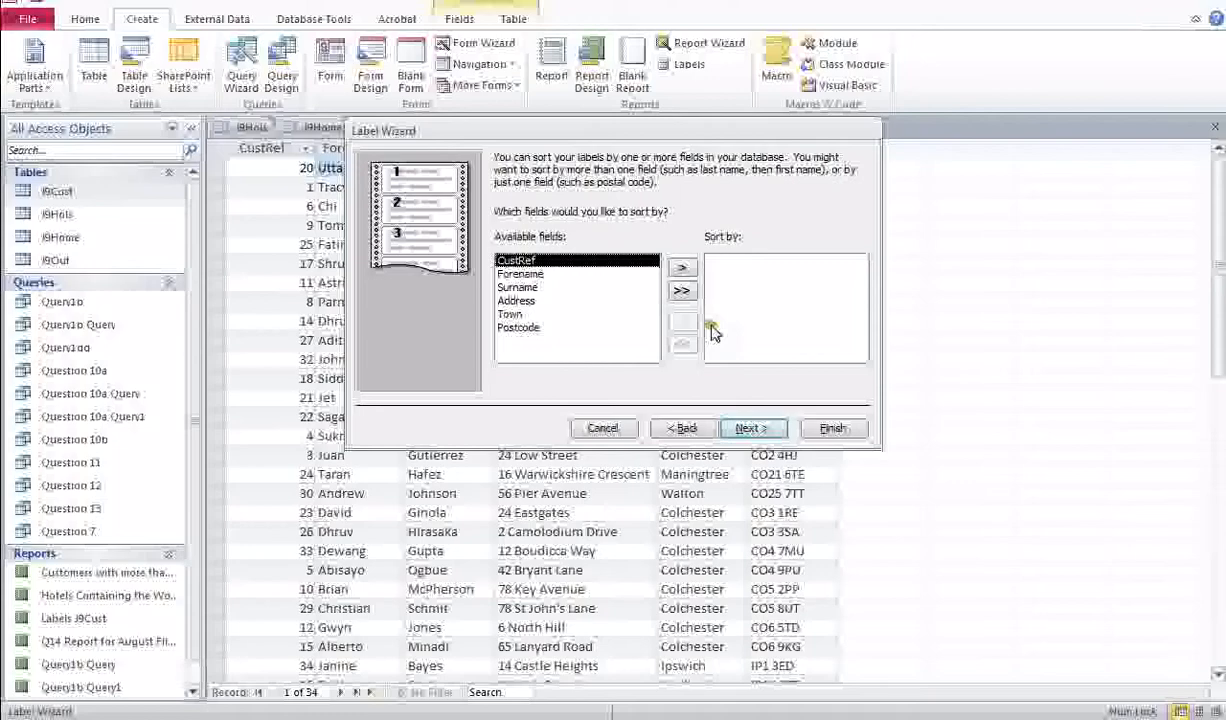
Step: Sort the labels by Forename and finish the wizard with the option to see the labels as they will look printed
left_click(508, 273)
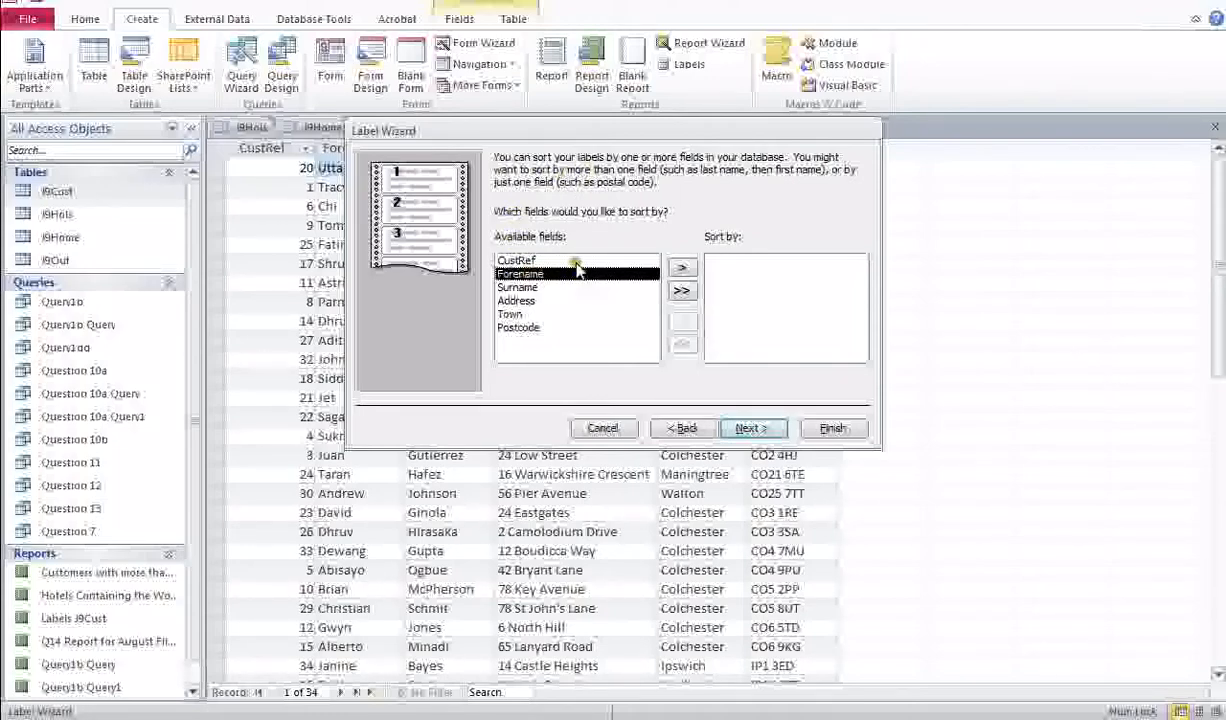
left_click(681, 267)
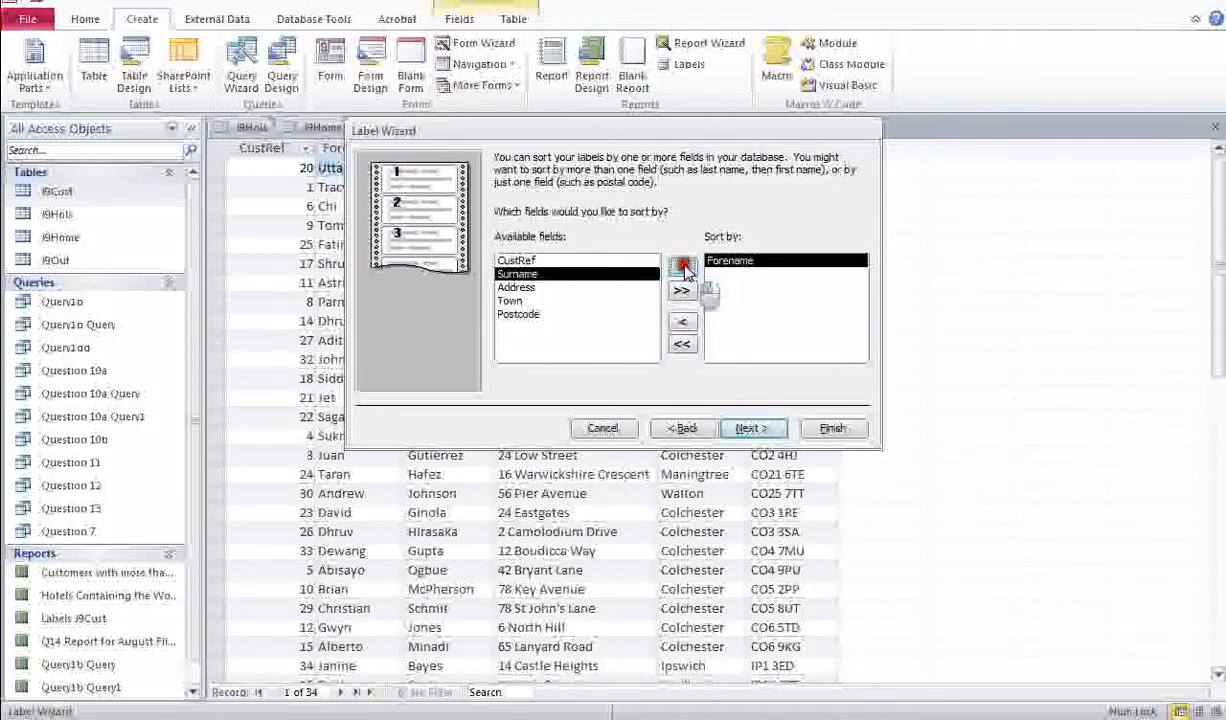
left_click(775, 425)
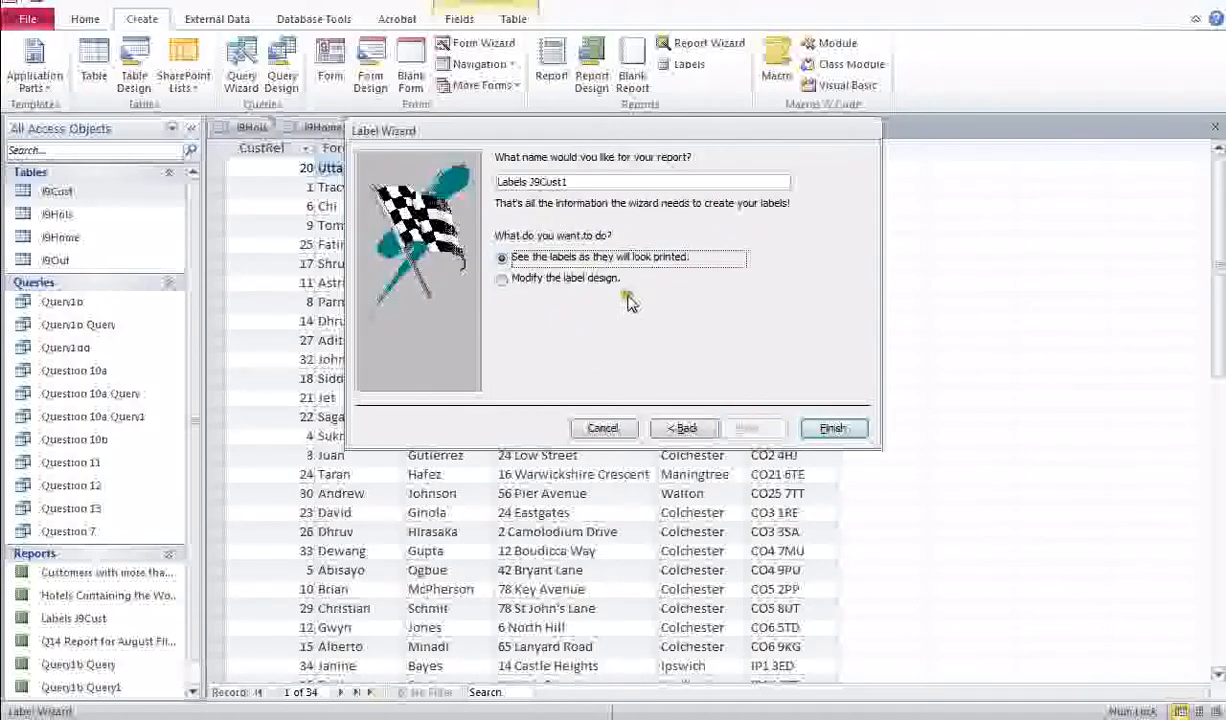
left_click(826, 429)
left_click(826, 429)
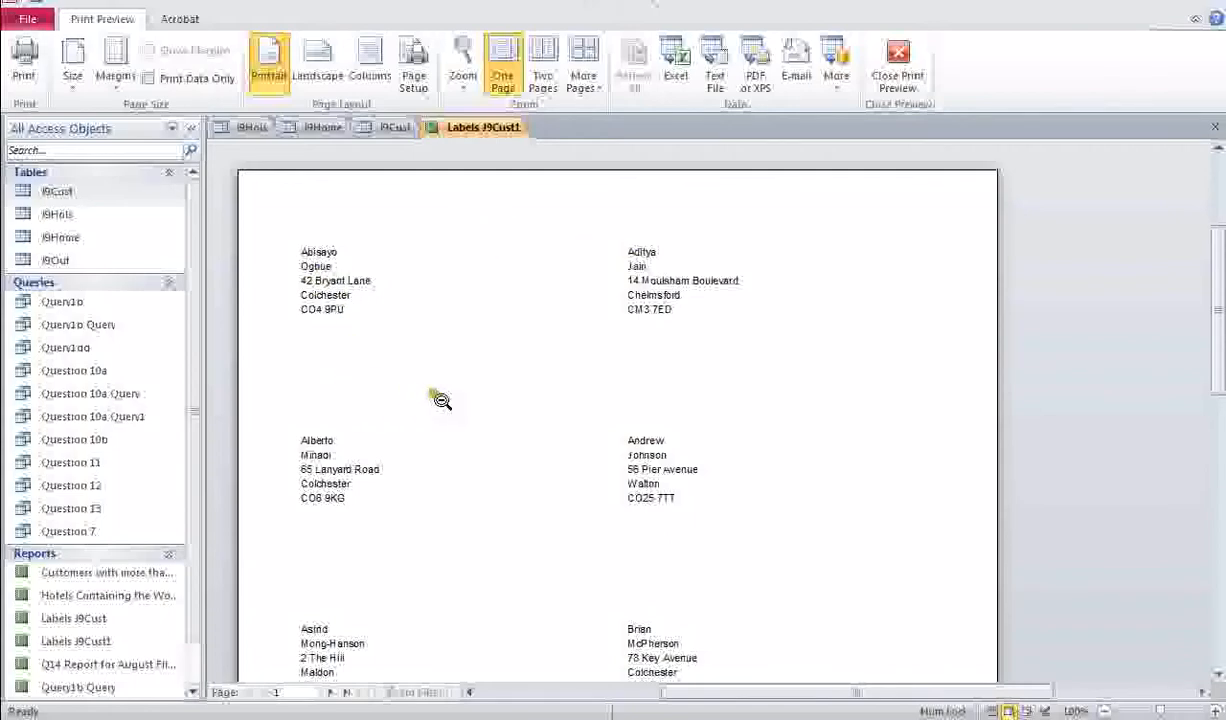
Step: Review the layout of the customer address labels in Print Preview and close the preview
scroll(450, 405, "down", 3)
scroll(468, 416, "up", 4)
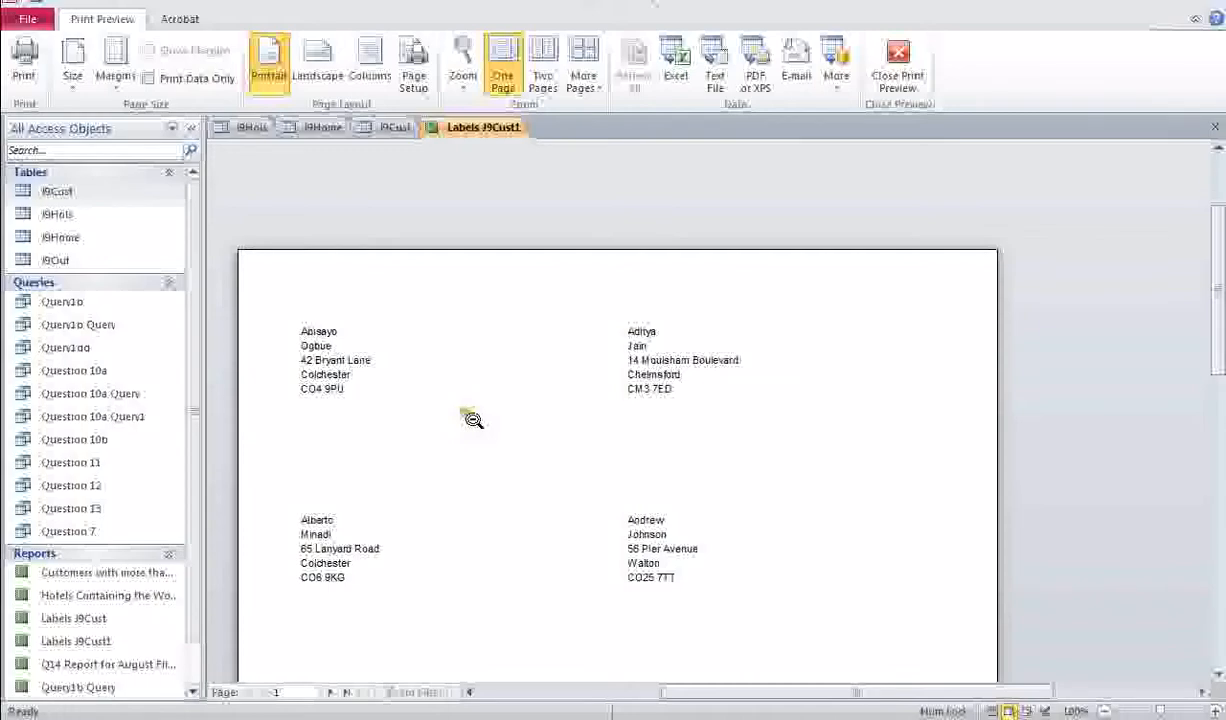
scroll(473, 420, "up", 3)
scroll(503, 478, "down", 1)
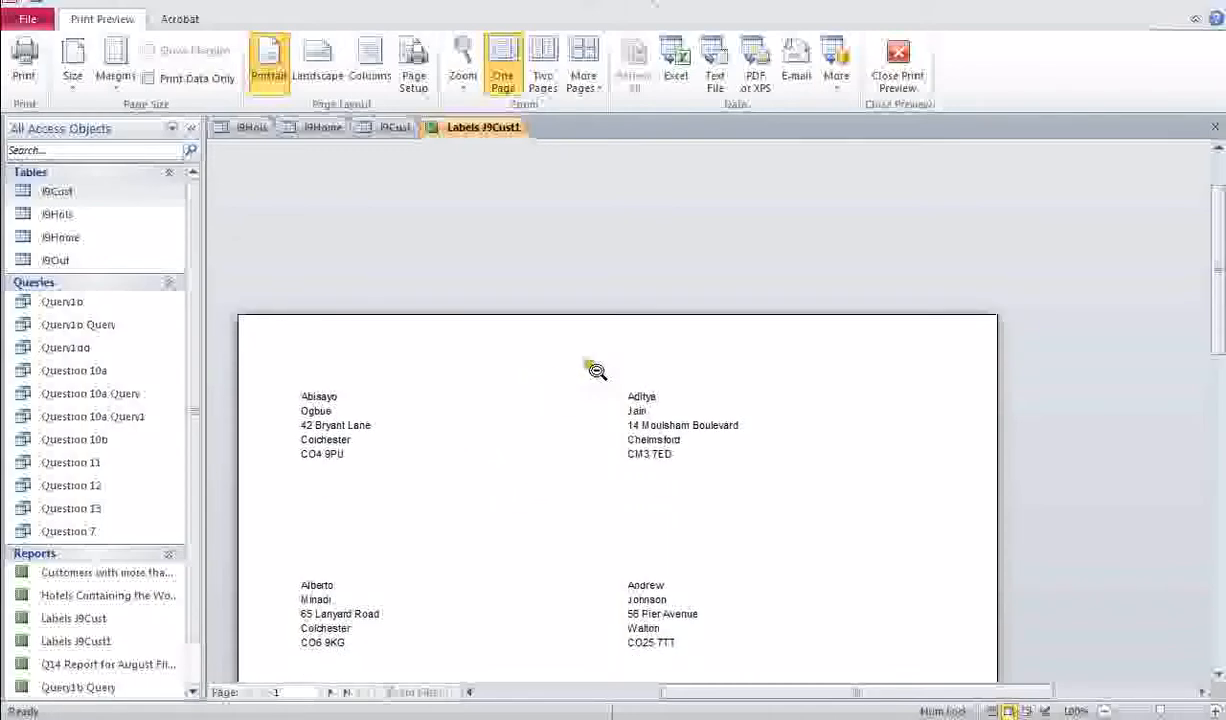
left_click(899, 66)
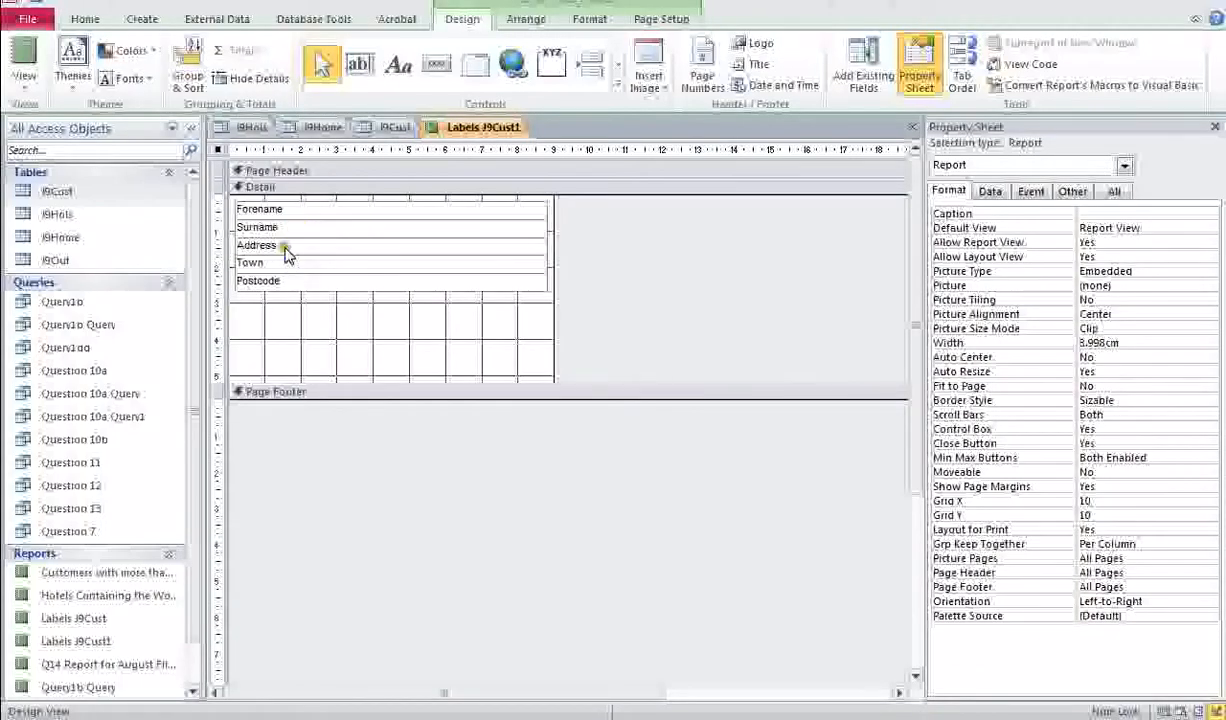
Step: Check the labels in Report View and return the report to Design View
left_click(25, 86)
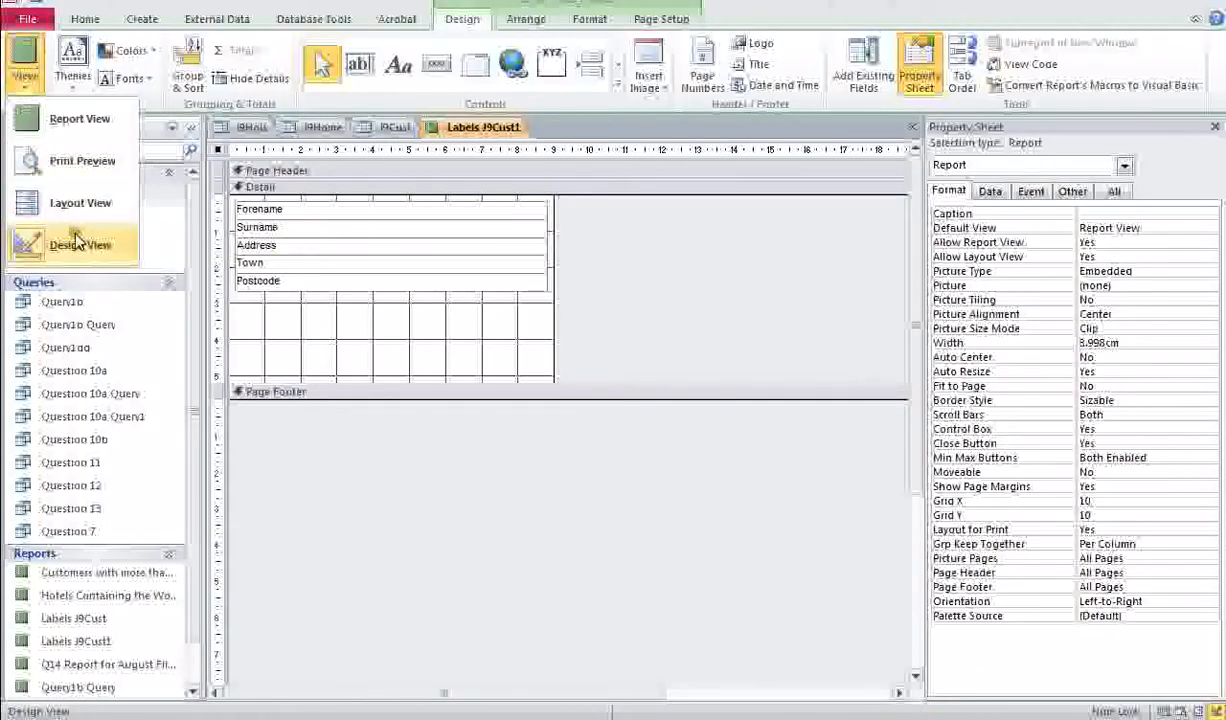
left_click(80, 120)
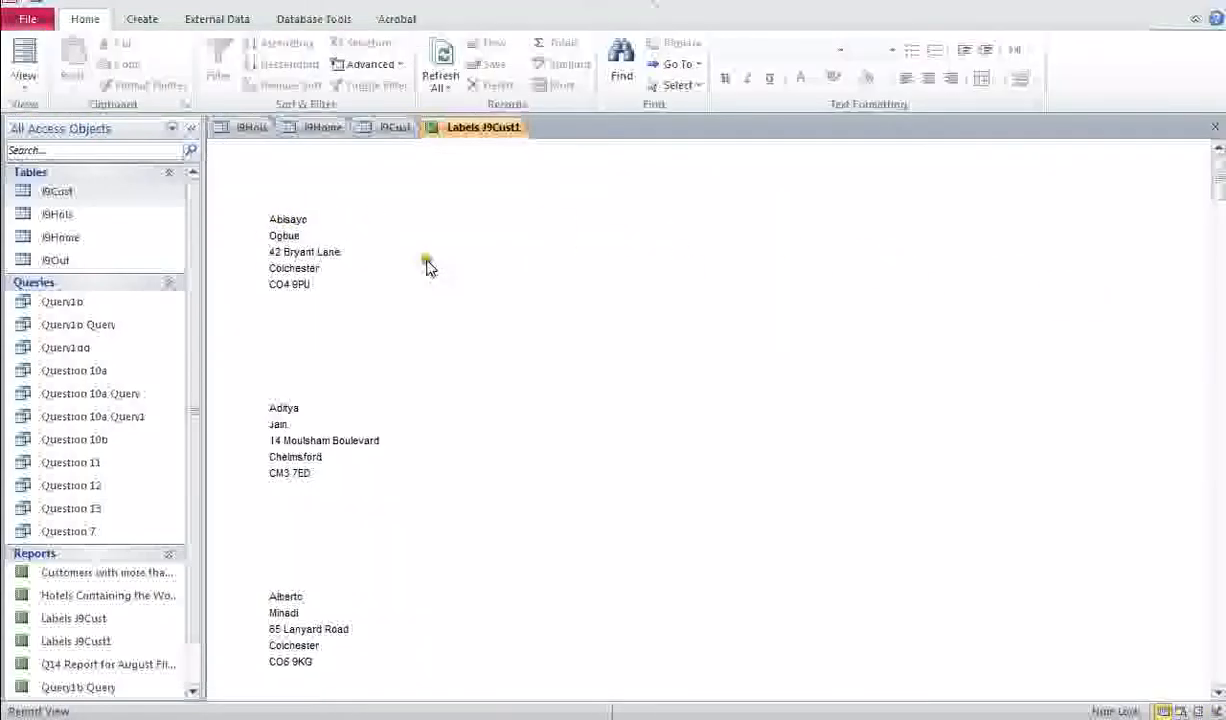
left_click(26, 84)
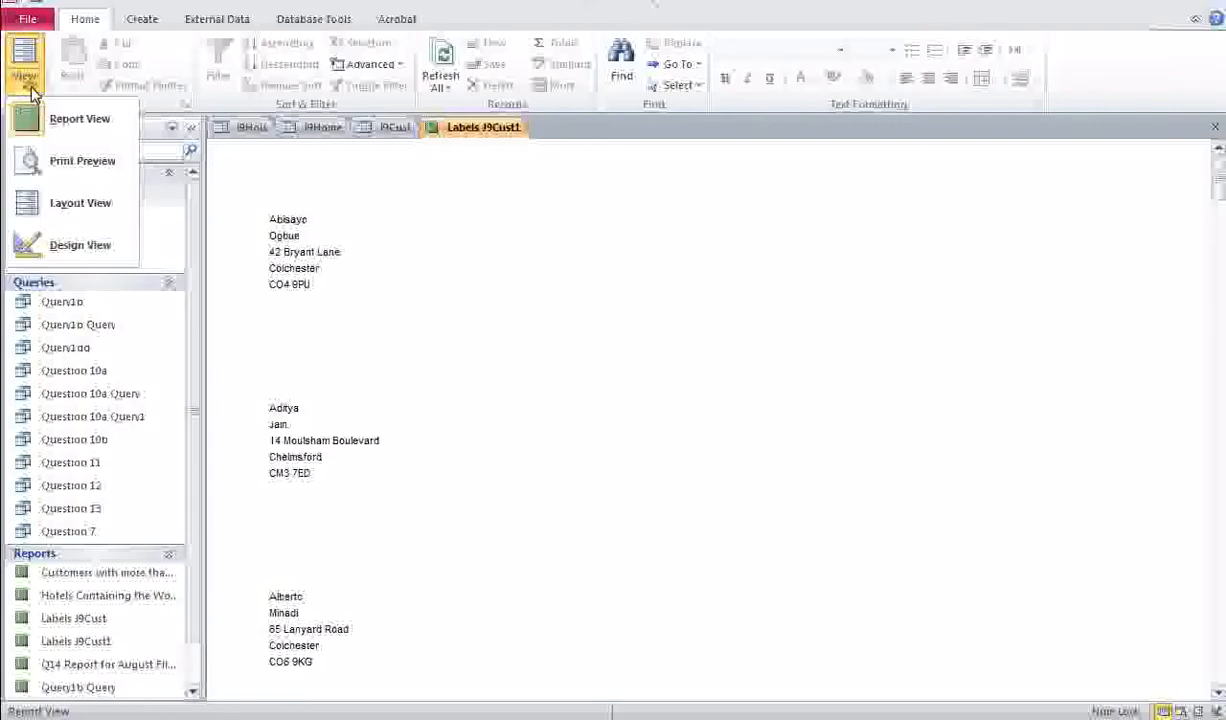
left_click(84, 248)
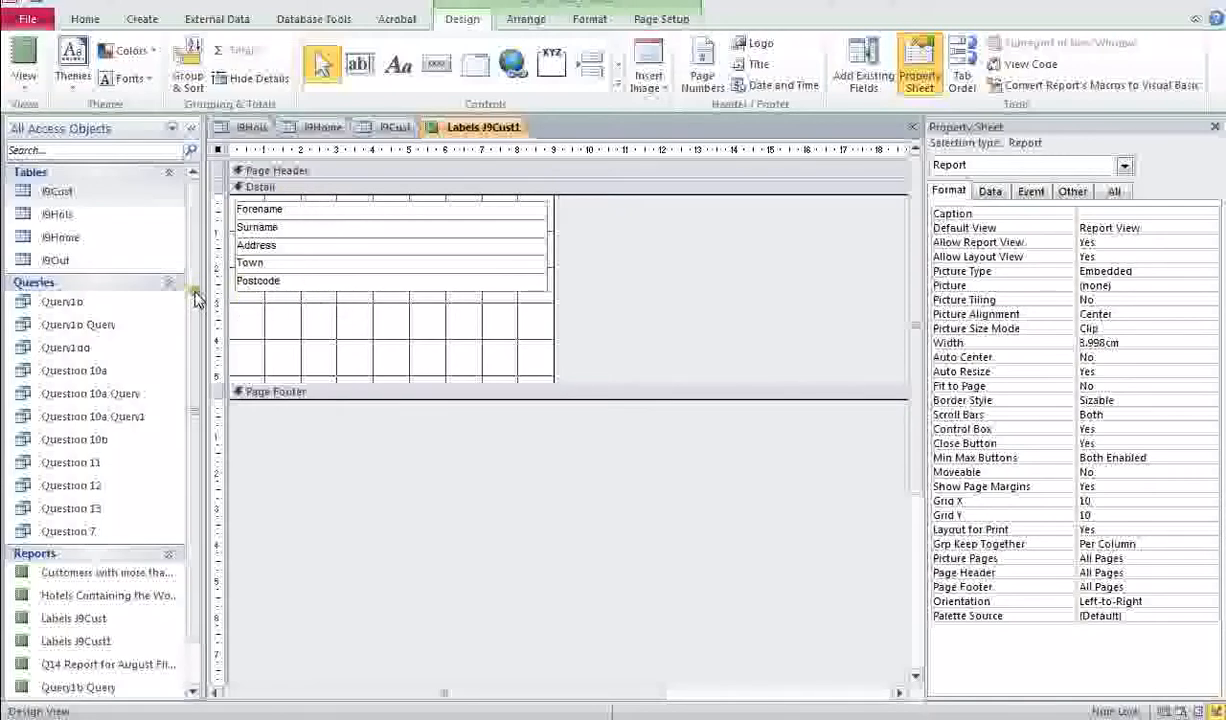
Step: Move all five fields in the Detail section down together by about 0.5 cm, leaving space above Forename
left_click(312, 347)
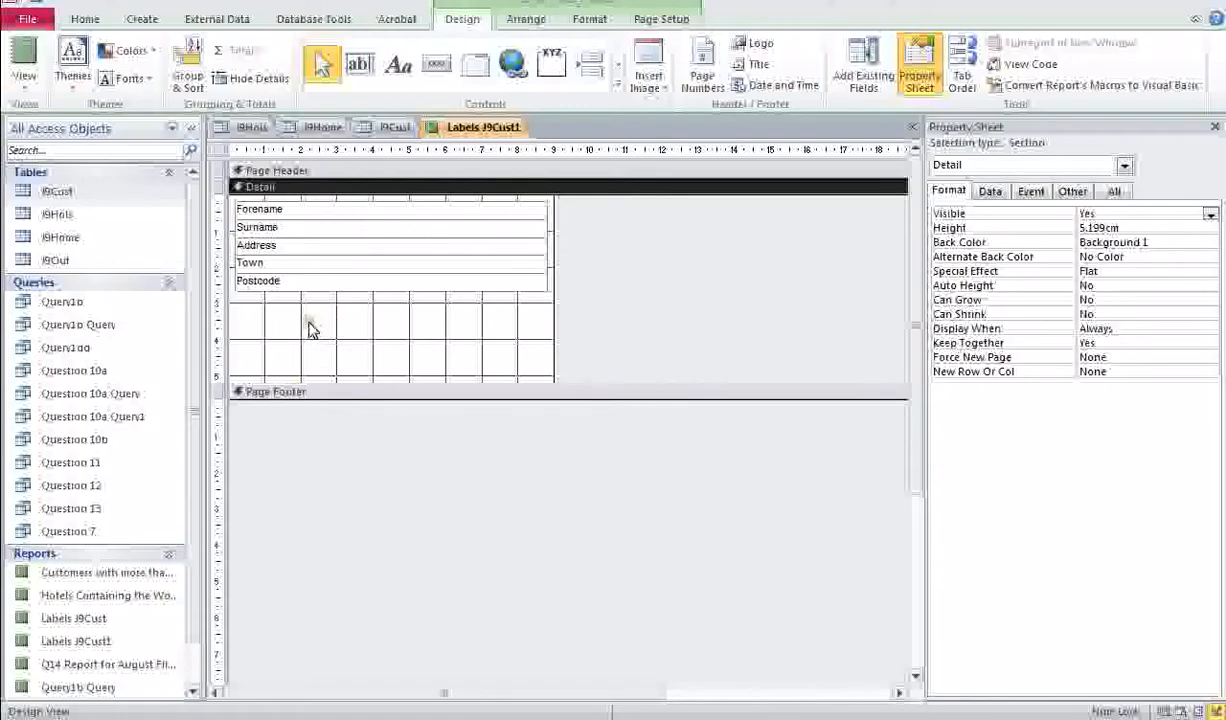
key("ctrl+a")
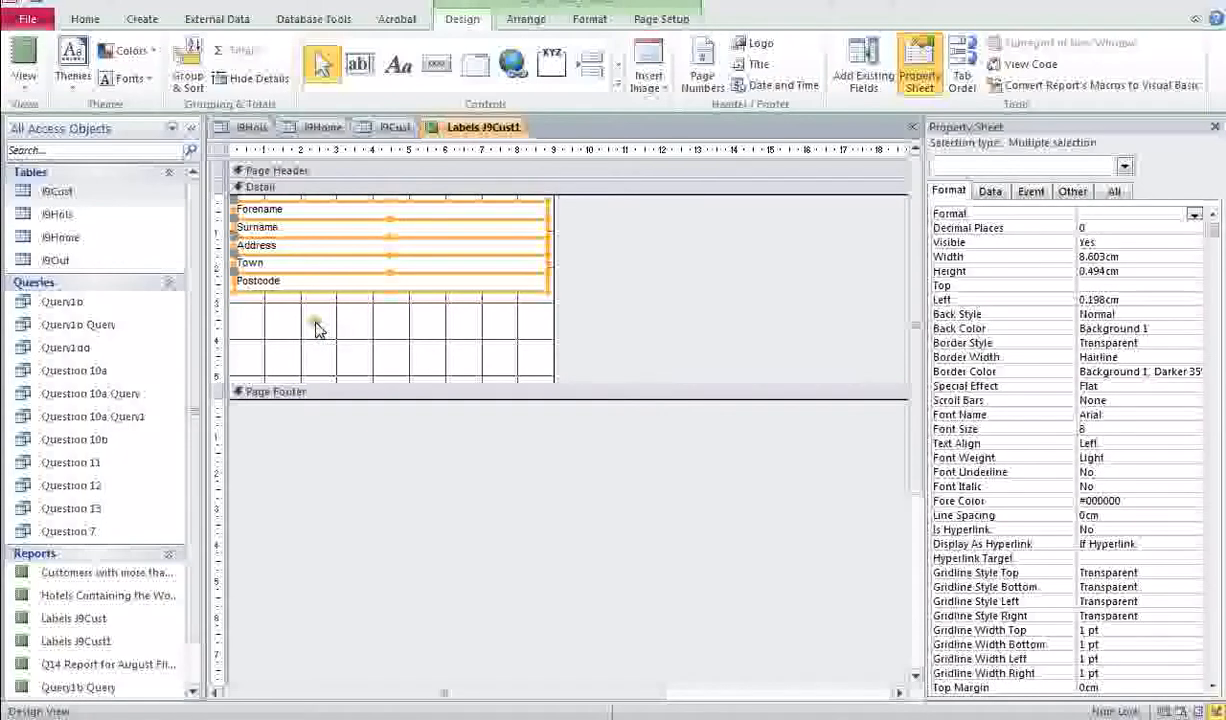
left_click_drag(343, 250, 345, 270)
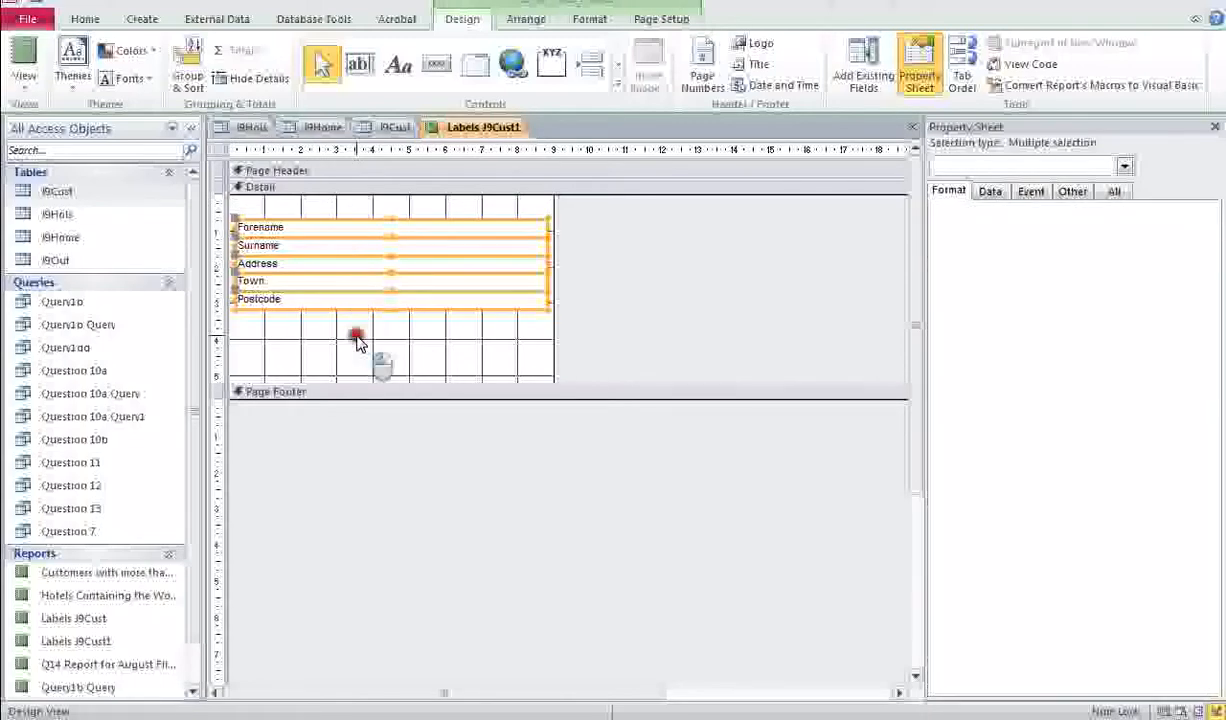
left_click(357, 341)
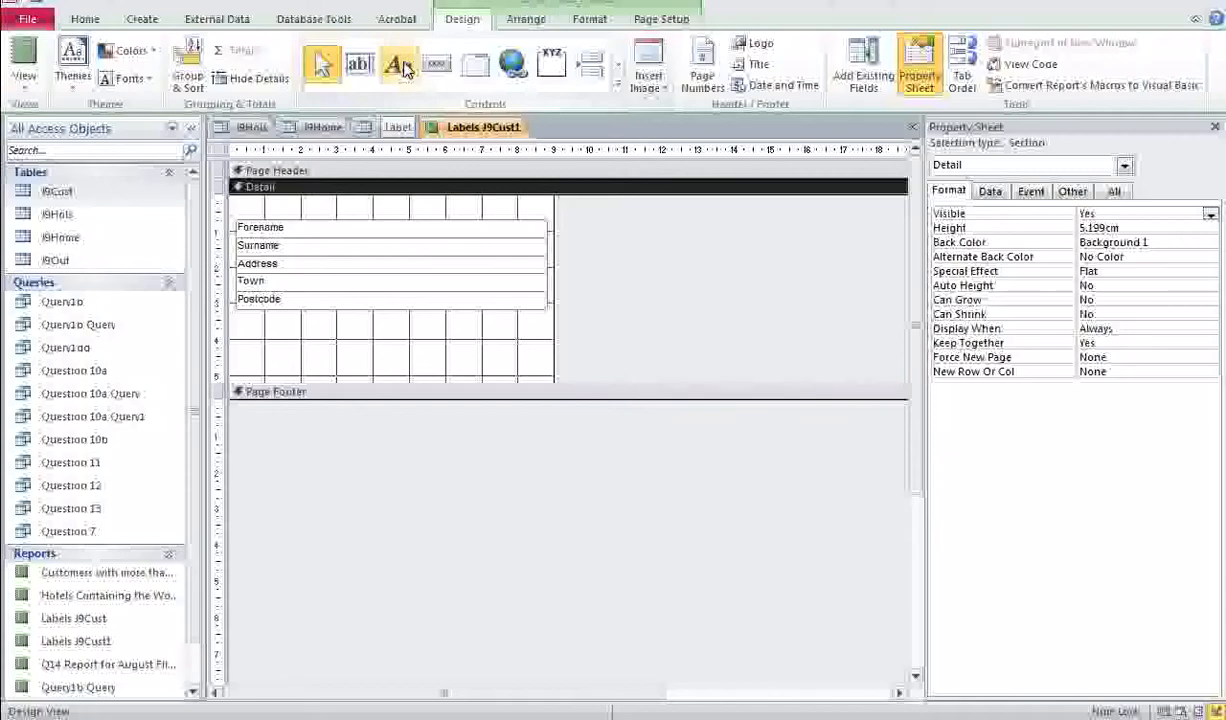
Step: Add a label reading "Name" above the Forename field, about 8.6 cm wide and 0.4 cm high, and select it
left_click(404, 66)
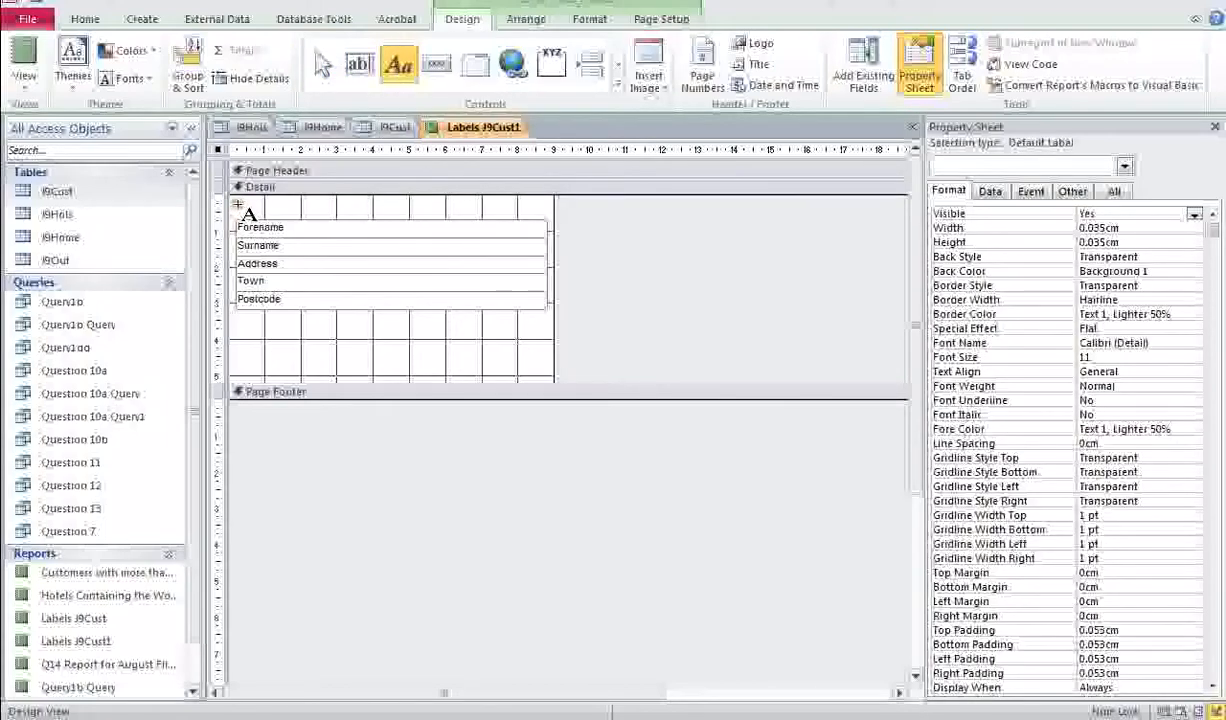
left_click_drag(238, 205, 547, 224)
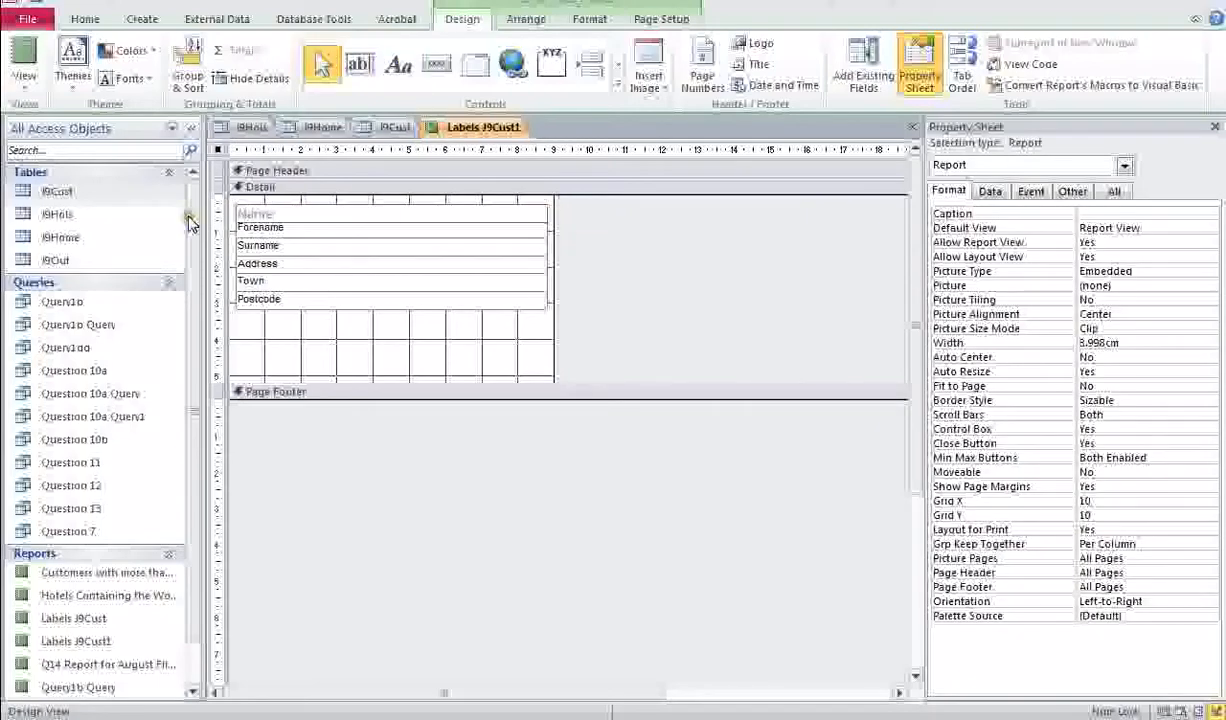
left_click(345, 264)
left_click(379, 207)
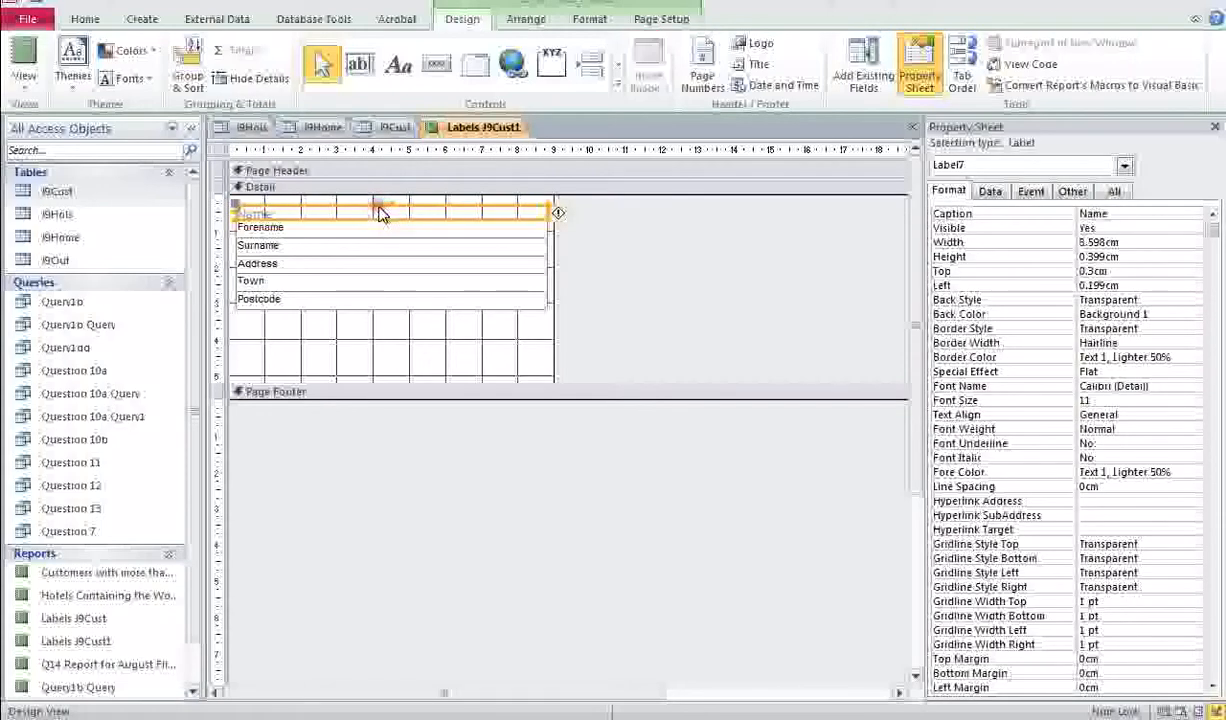
Step: Nudge the Name label up slightly and add a label reading "Candidate Number" below Postcode, about 8.5 cm wide and 0.6 cm high
left_click_drag(379, 213, 382, 205)
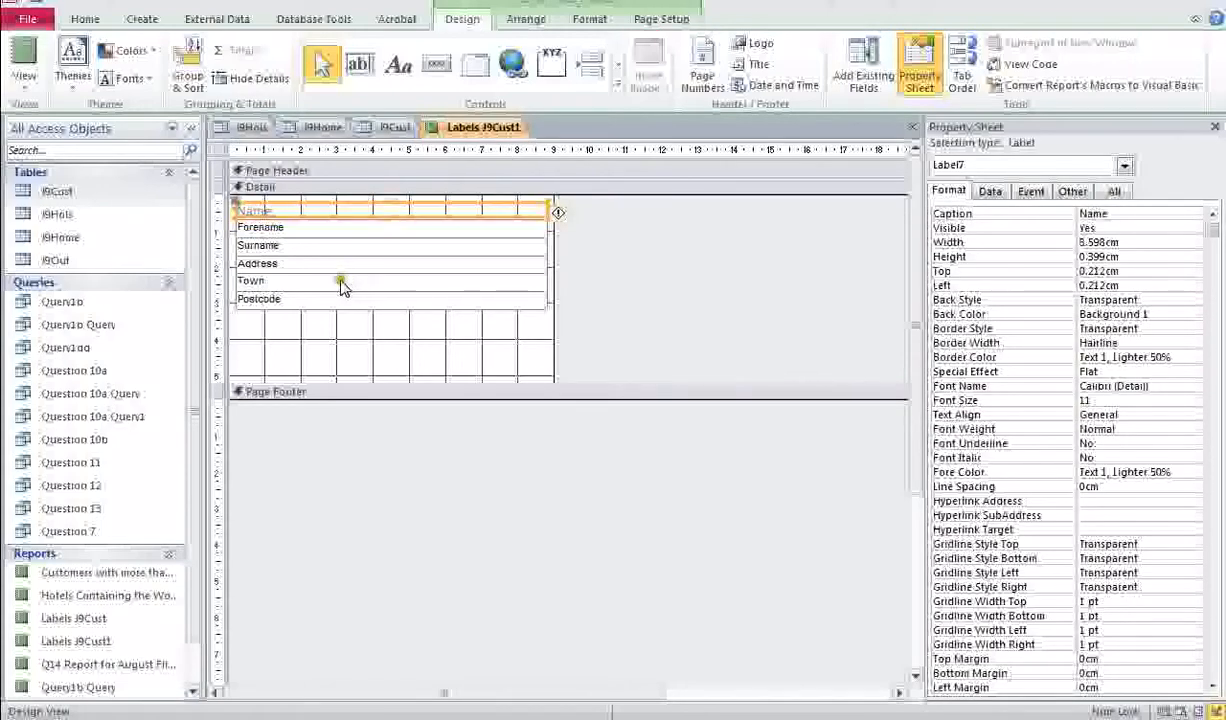
left_click(272, 340)
left_click(398, 65)
left_click_drag(238, 314, 547, 328)
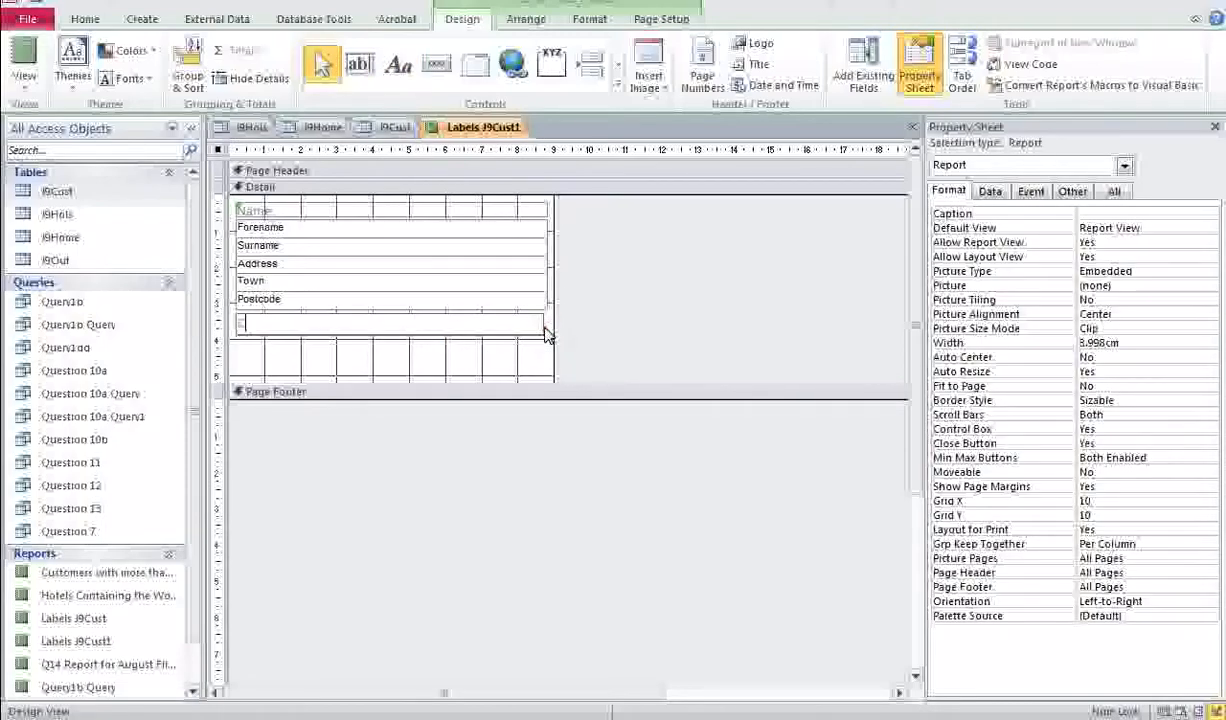
type("Contact")
type(" Number")
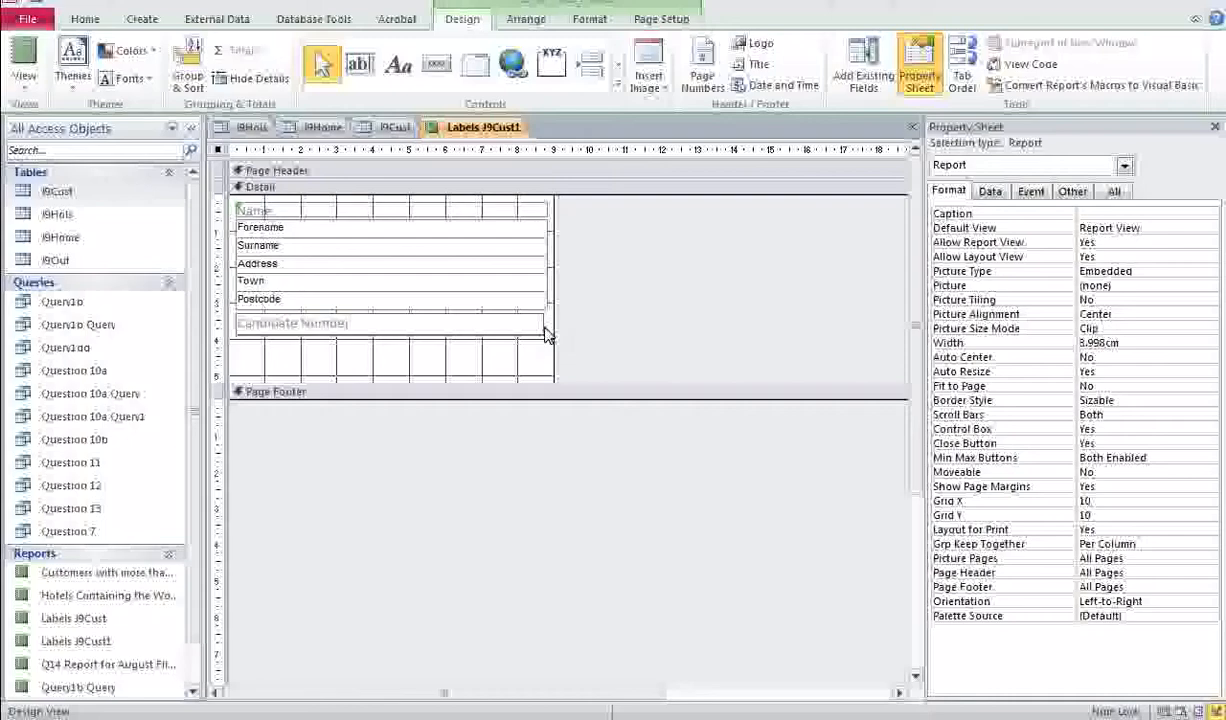
left_click(550, 322)
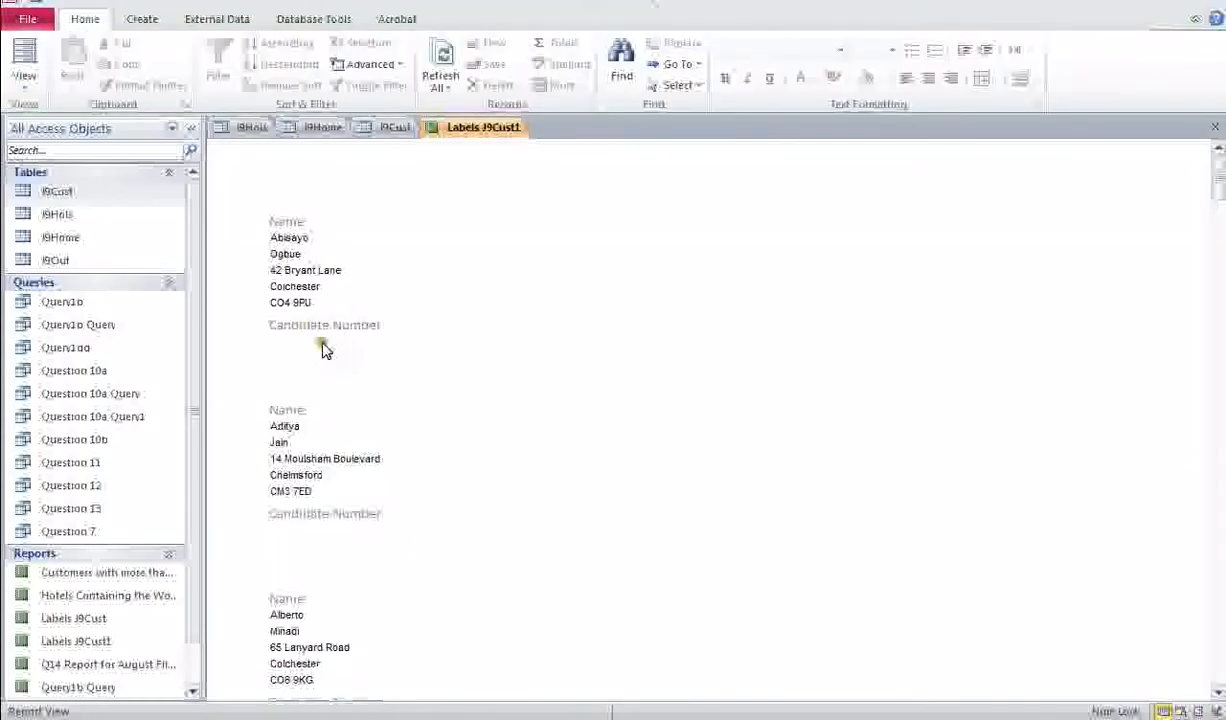
Step: Check both added labels on the address labels in Print Preview and return the report to Design View
left_click(30, 85)
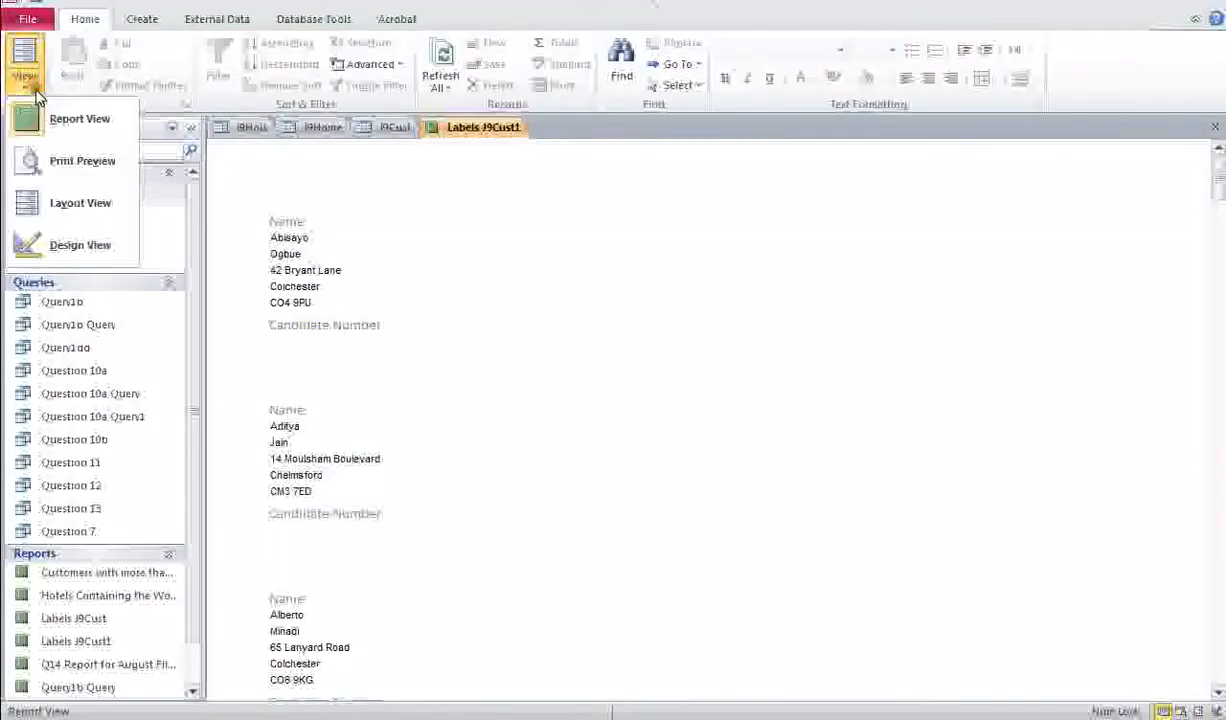
left_click(88, 165)
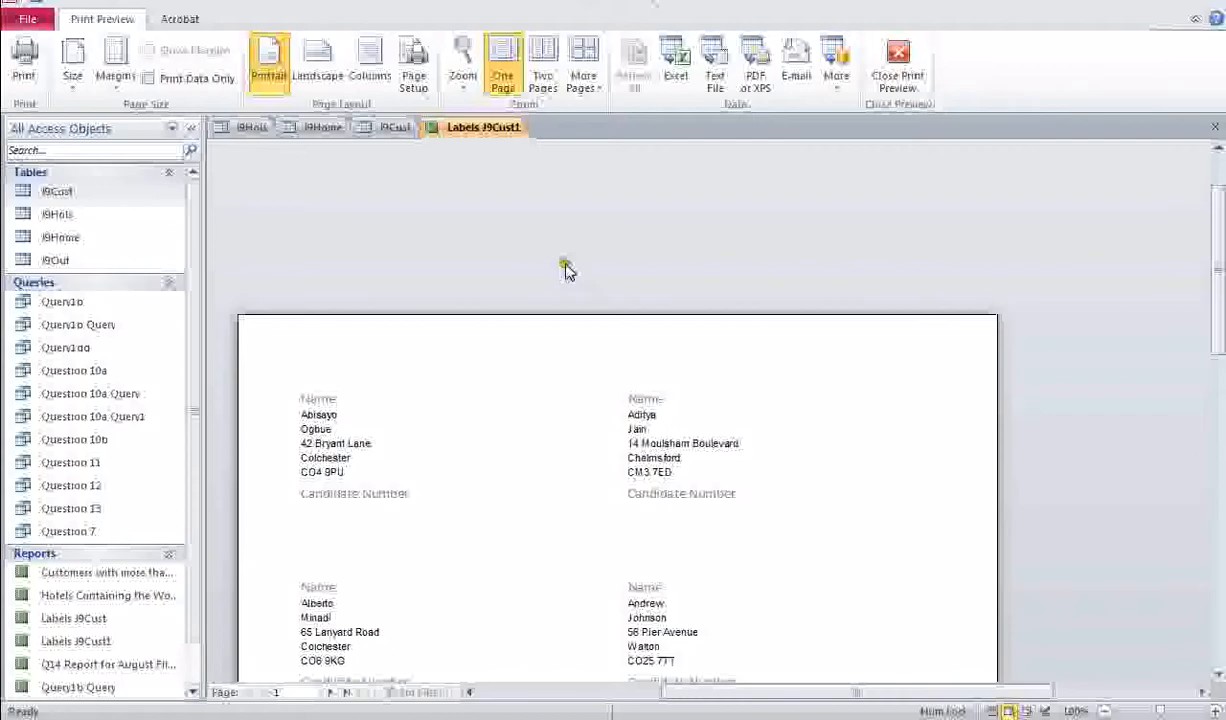
key("Escape")
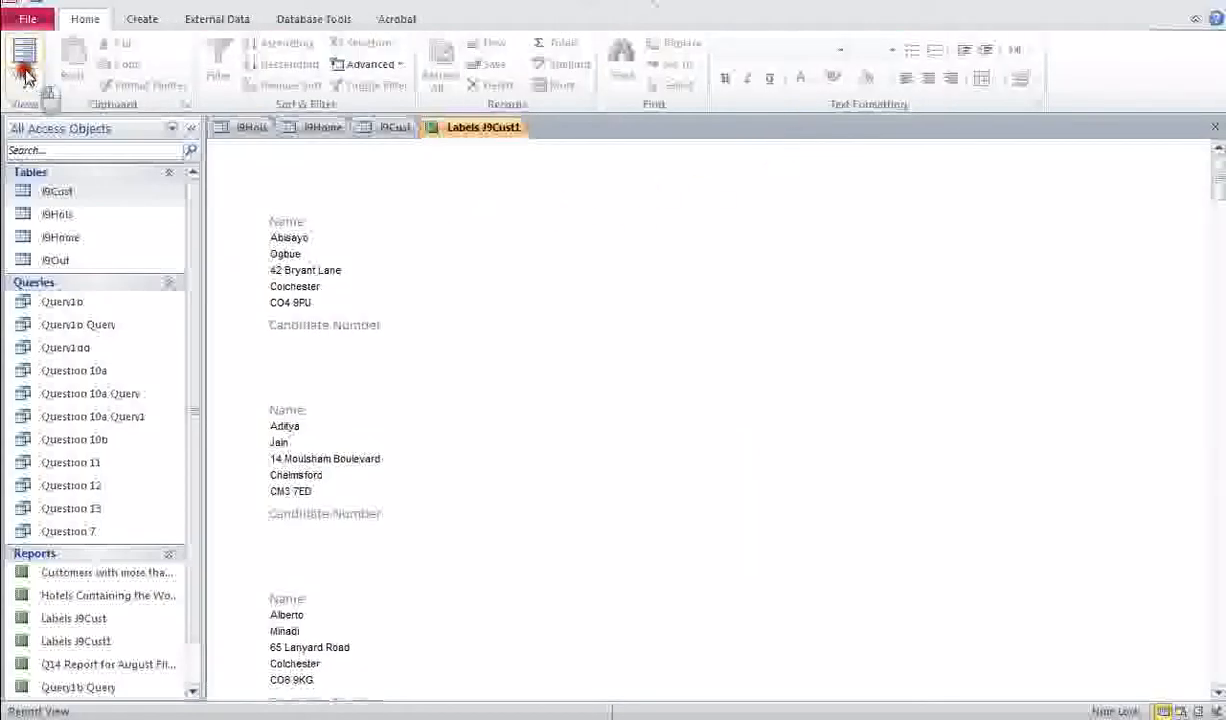
left_click(25, 83)
left_click(27, 241)
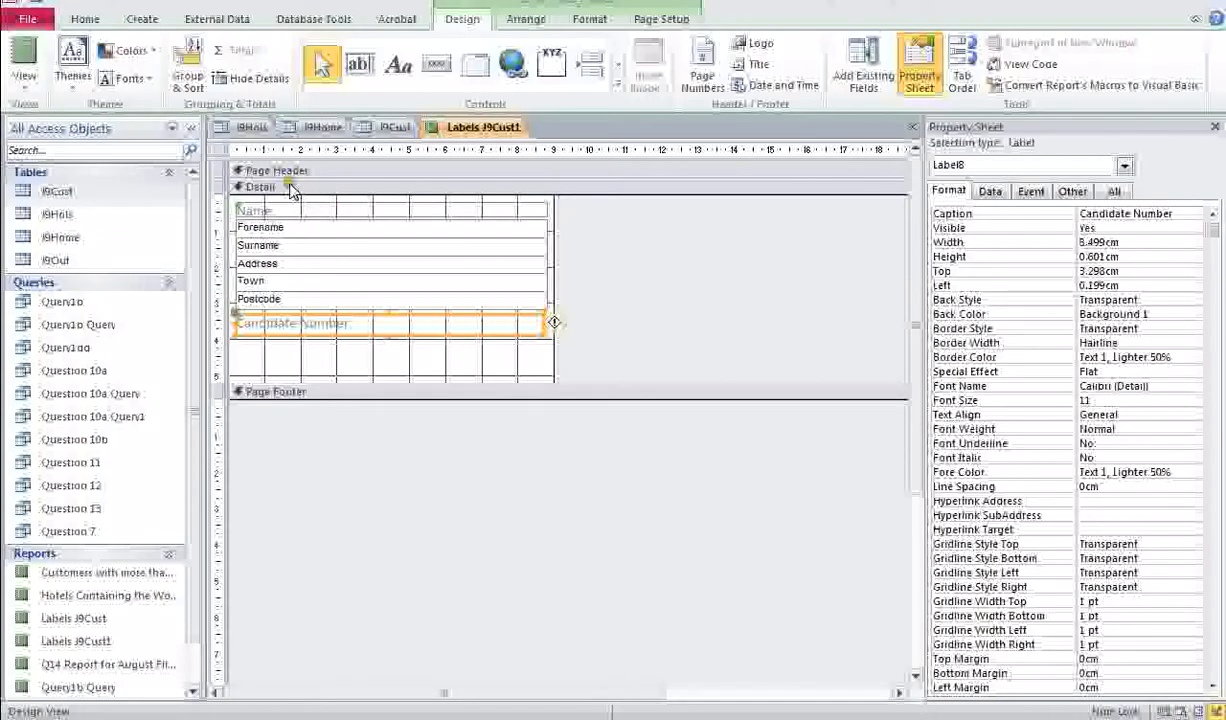
Step: Expand the Page Header section to a height of about 1.5 cm
left_click(321, 210)
left_click_drag(321, 210, 319, 237)
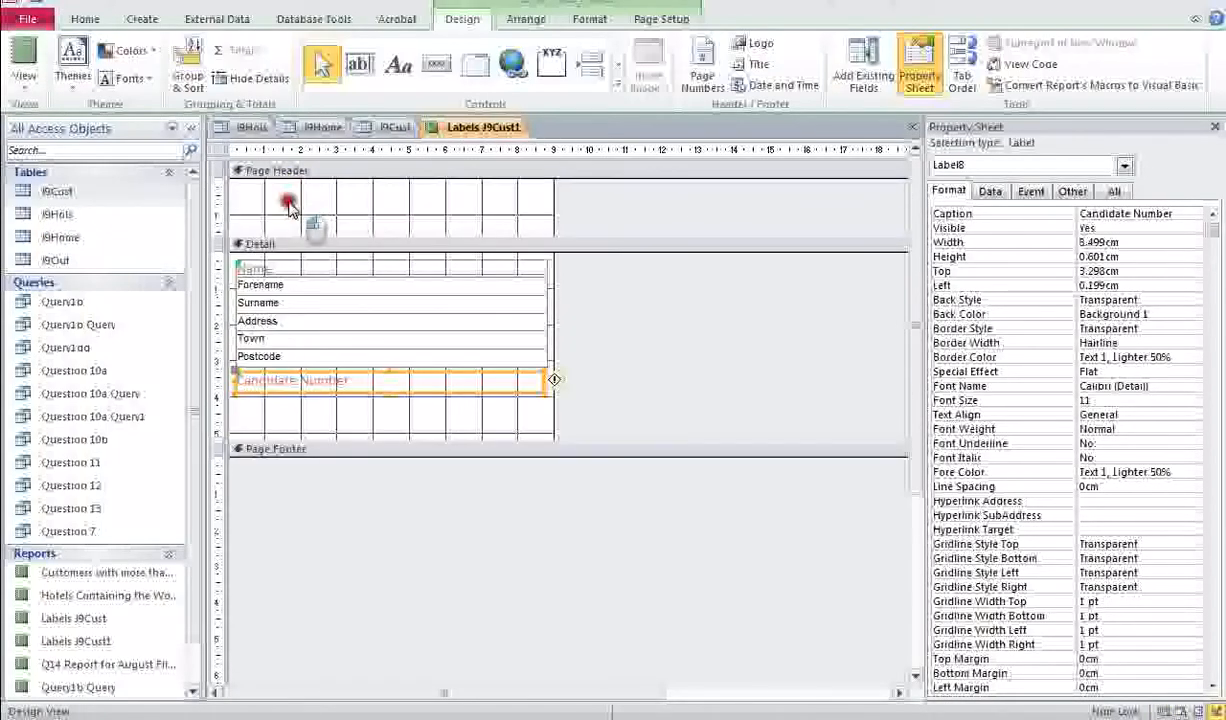
left_click(289, 202)
Step: Add a label reading "Name", about 6.7 cm wide, in the Page Header and delete the Name label from the Detail section
left_click(398, 65)
left_click_drag(257, 198, 501, 211)
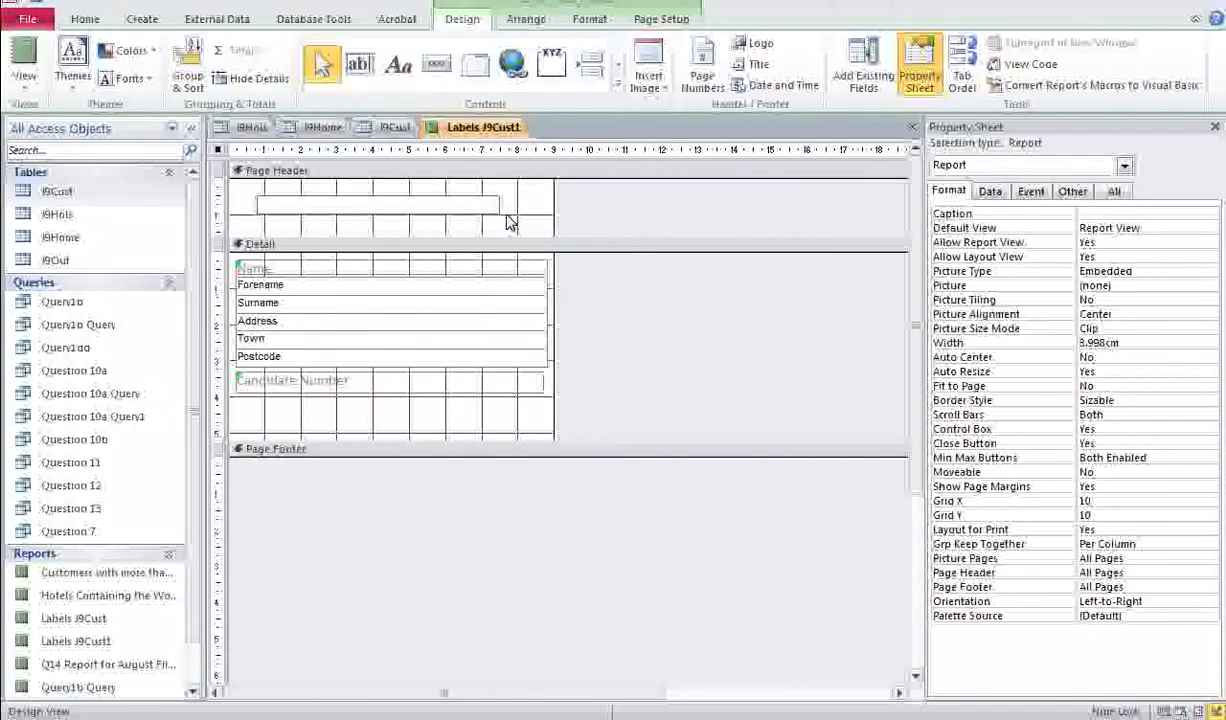
type("Name")
left_click(292, 265)
key("Delete")
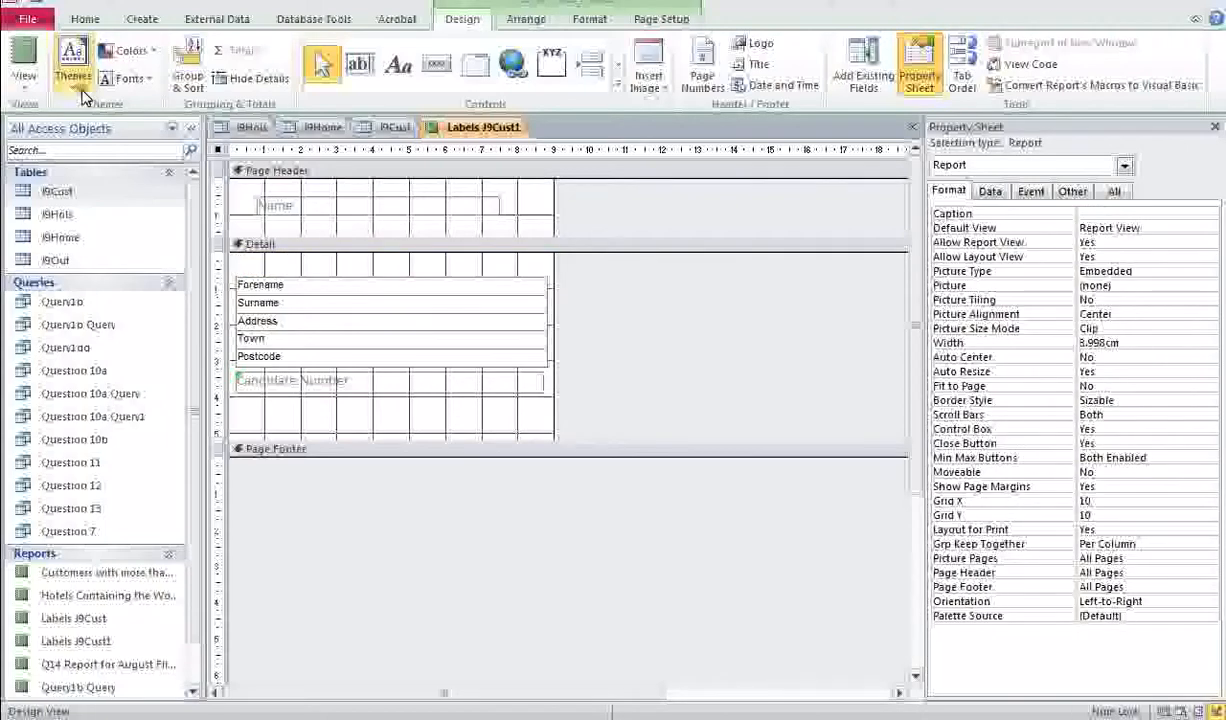
Step: Examine in Print Preview how the page header label and the Detail section labels are placed on the page
left_click(24, 80)
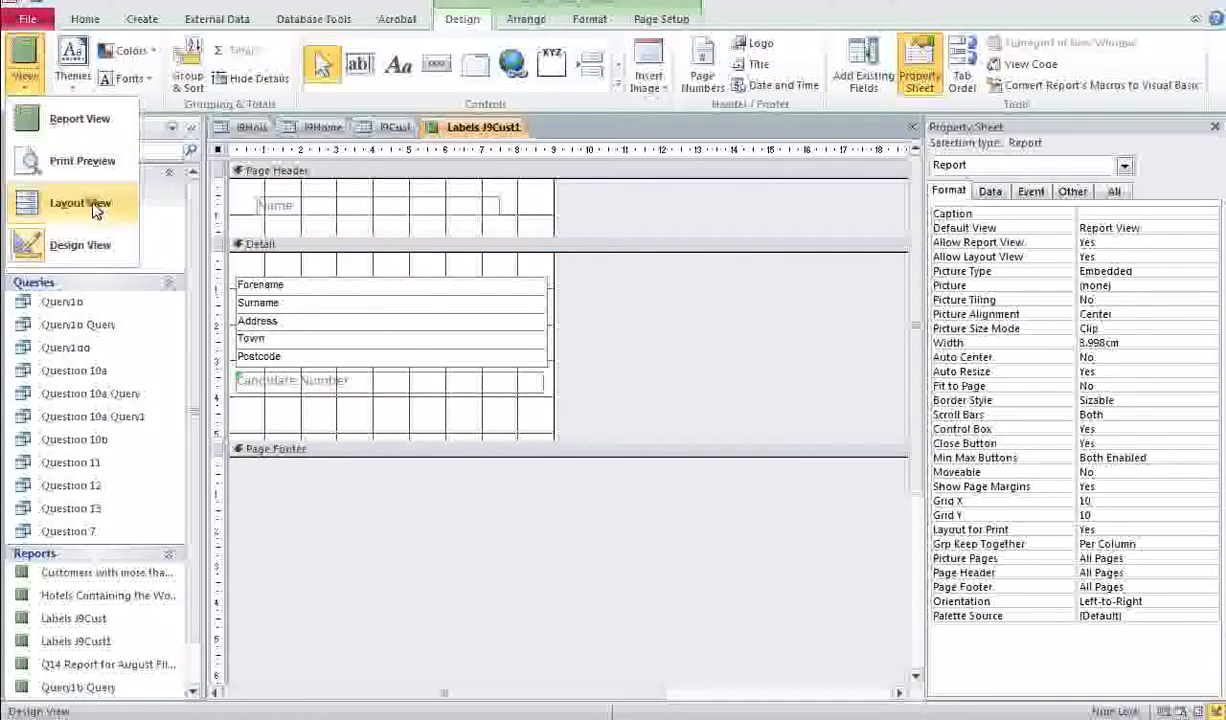
left_click(85, 161)
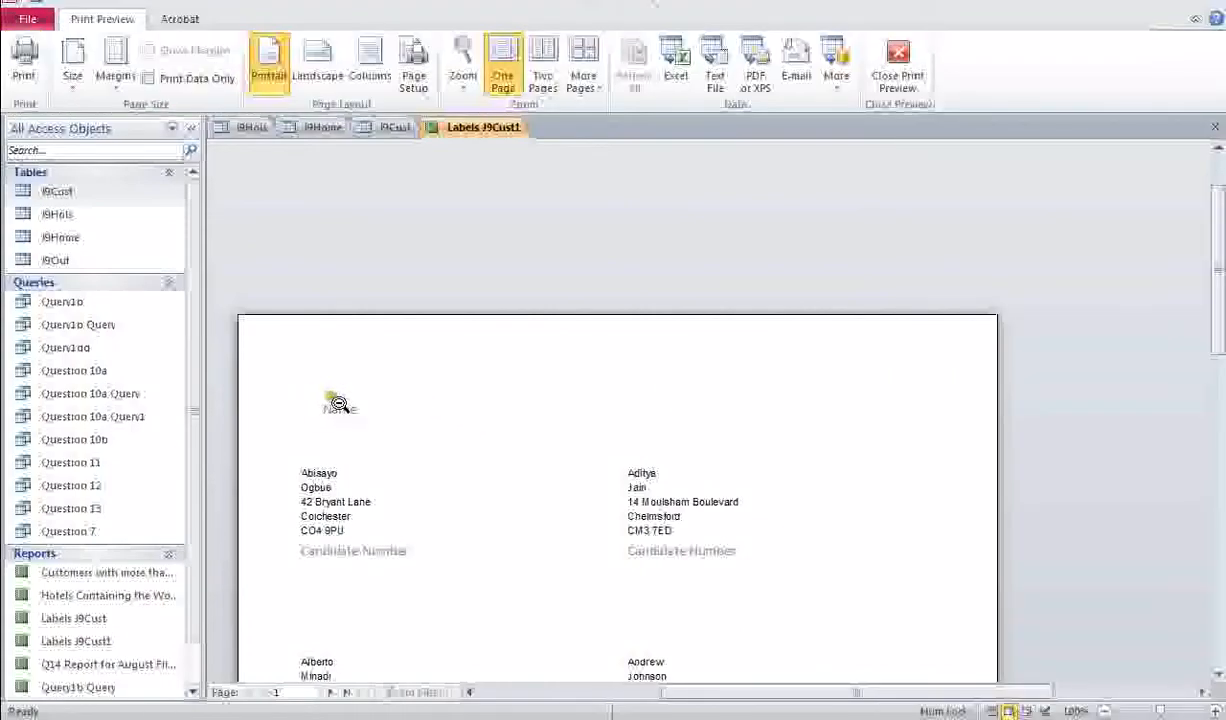
scroll(489, 411, "down", 3)
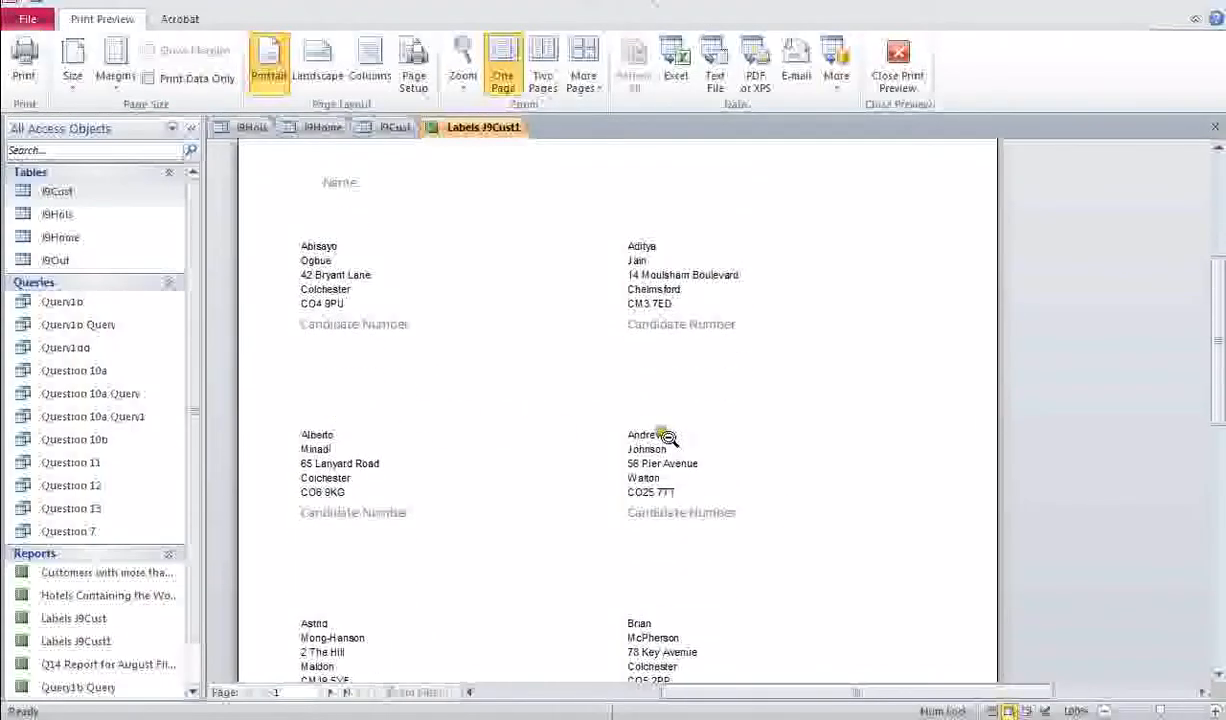
scroll(560, 410, "up", 3)
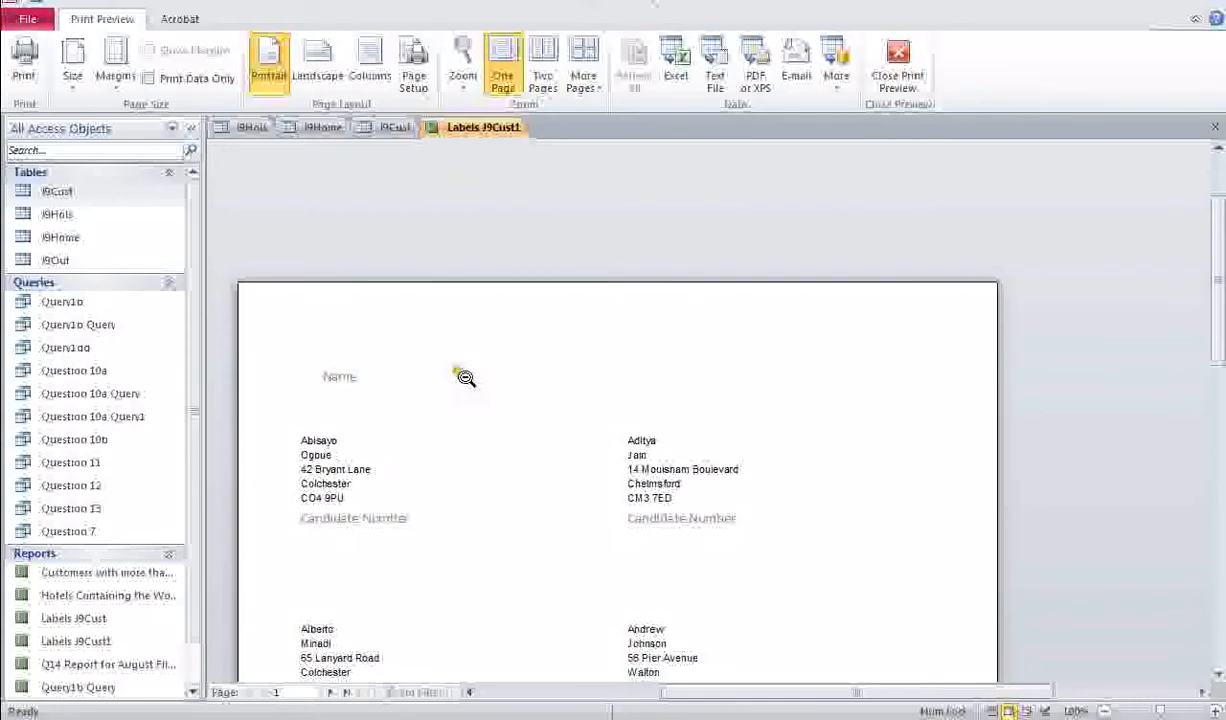